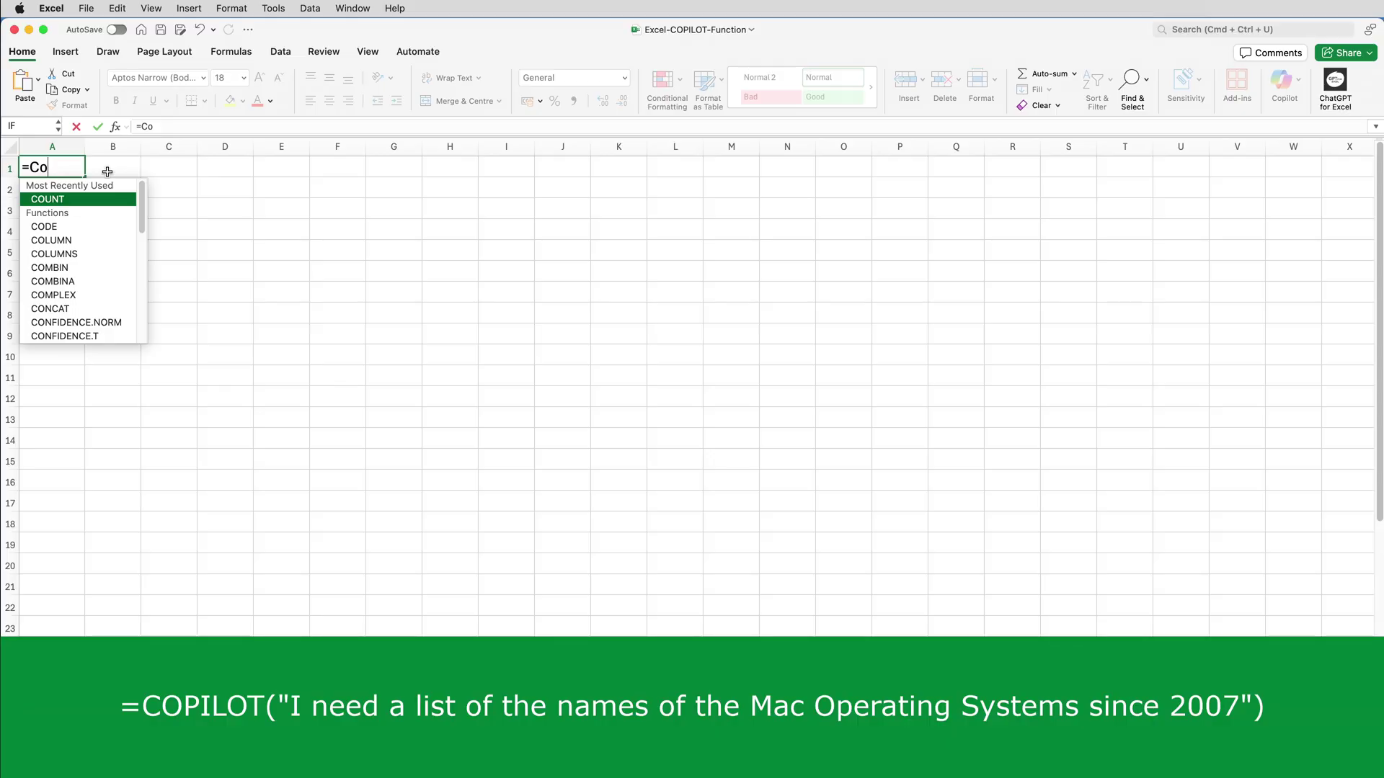
Enter the formula =COPILOT("I need a list of the names of the Mac Operating Systems since 2007") in cell A1
type("p")
key("Tab")
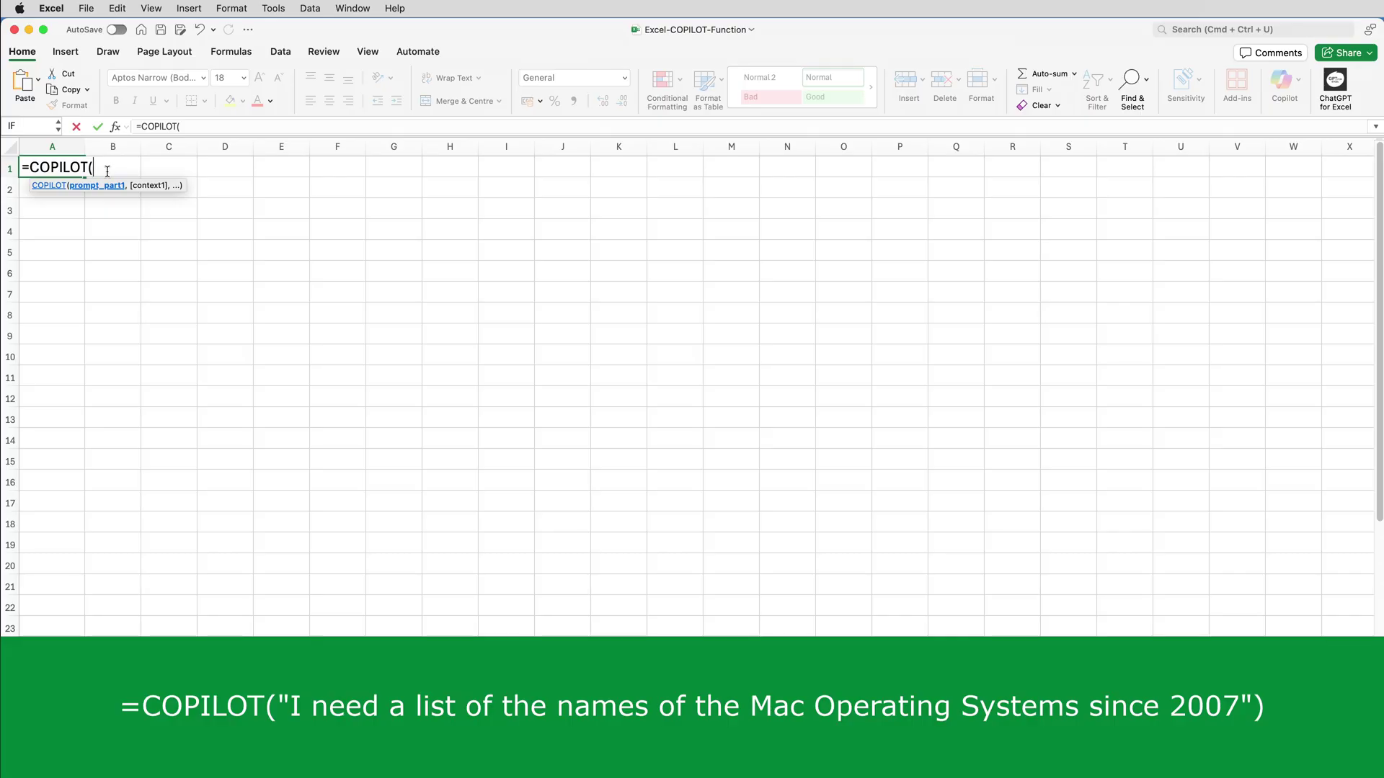
type("\"I need a list of the names of the Mac Operating Systems since 2007\"")
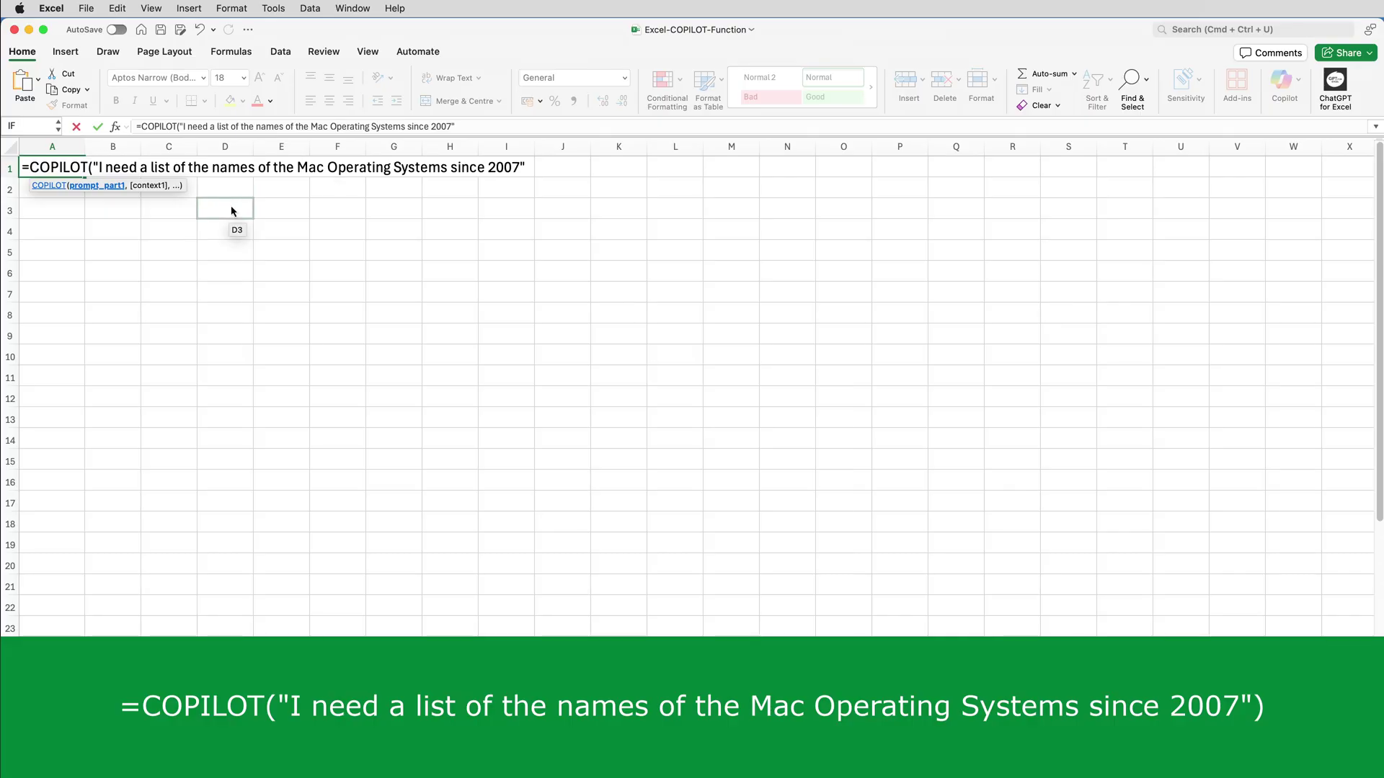
type(")")
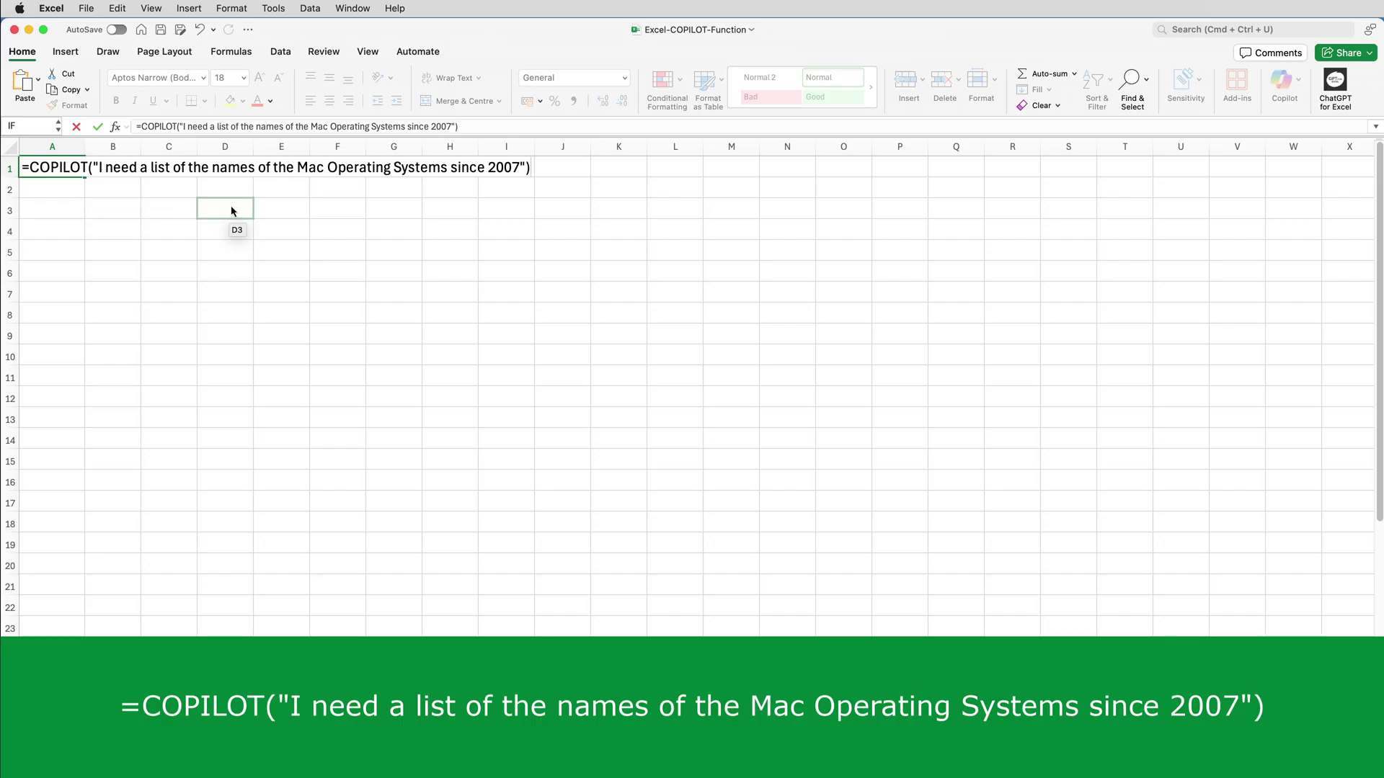
key("Return")
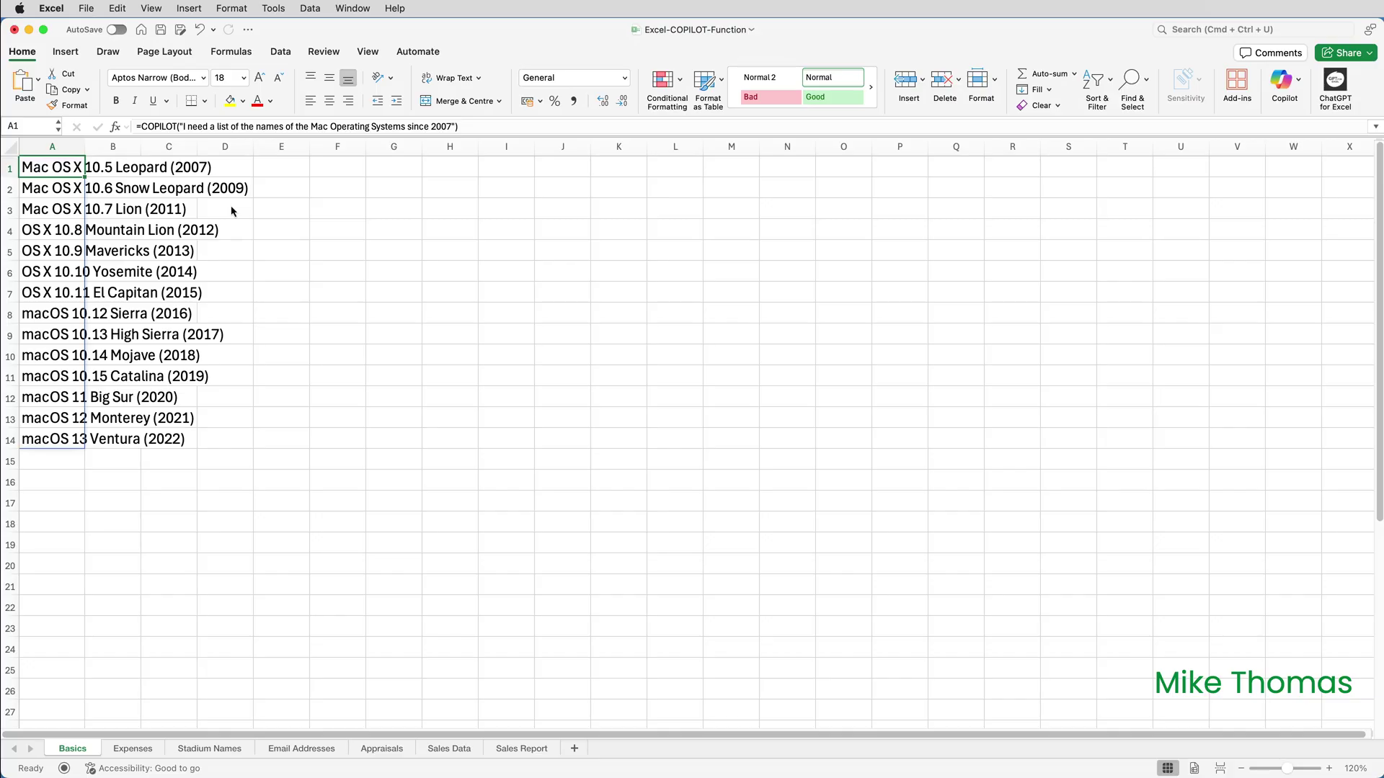
Examine the cells A1 to A5 of the generated list to see how the formula spills down the column
key("Down")
key("Down")
key("Down")
key("Down")
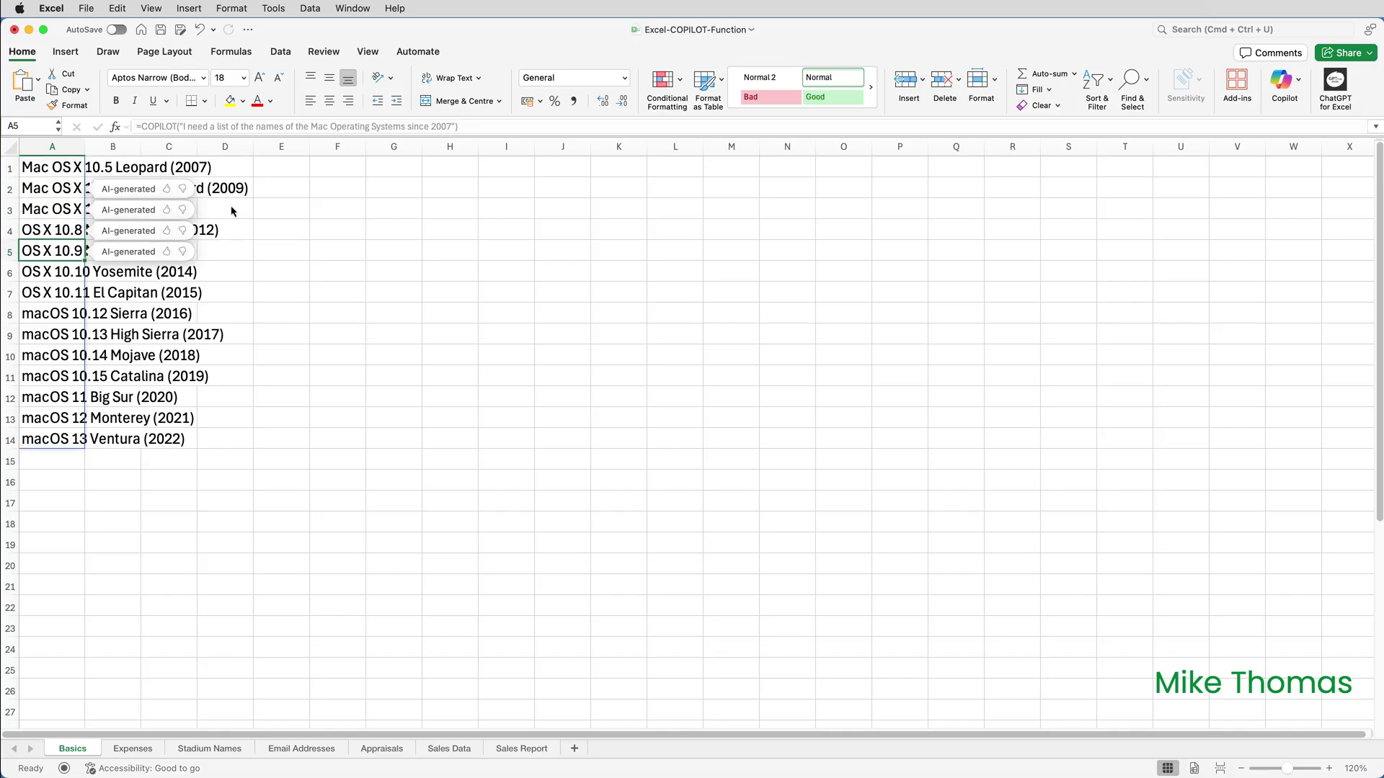
key("Up")
key("Up")
key("Up")
key("Up")
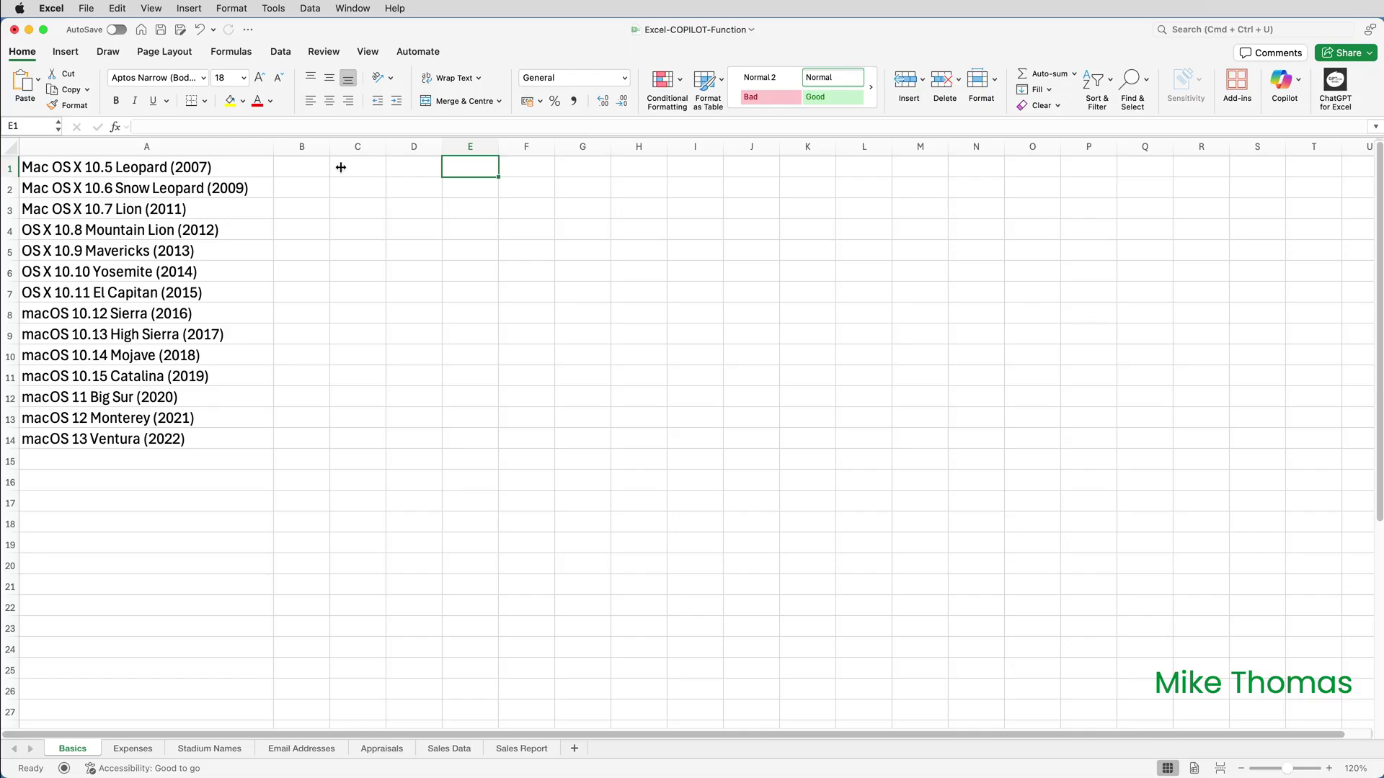
Extend the prompt of the COPILOT formula in A1 with "include the year of release" after 2007
double_click(242, 165)
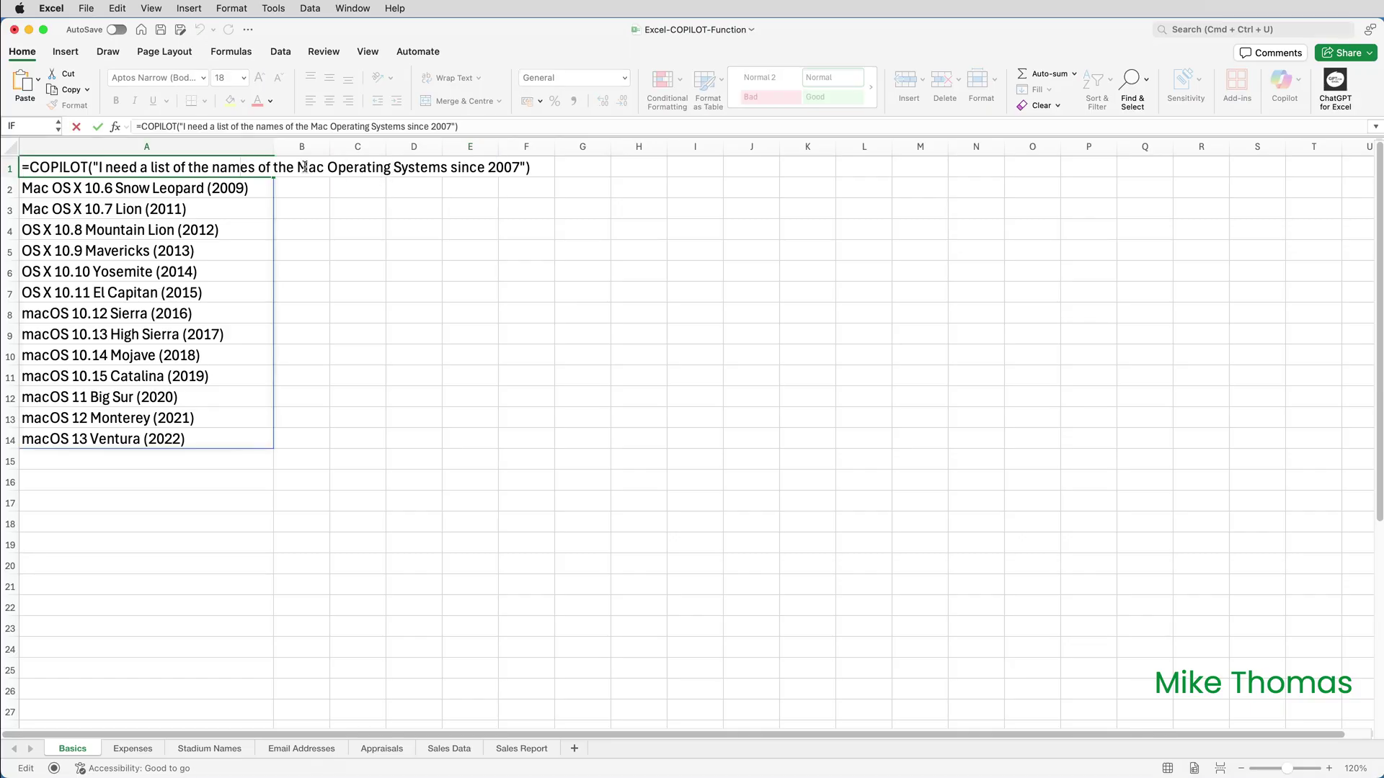
left_click(520, 168)
type("include th")
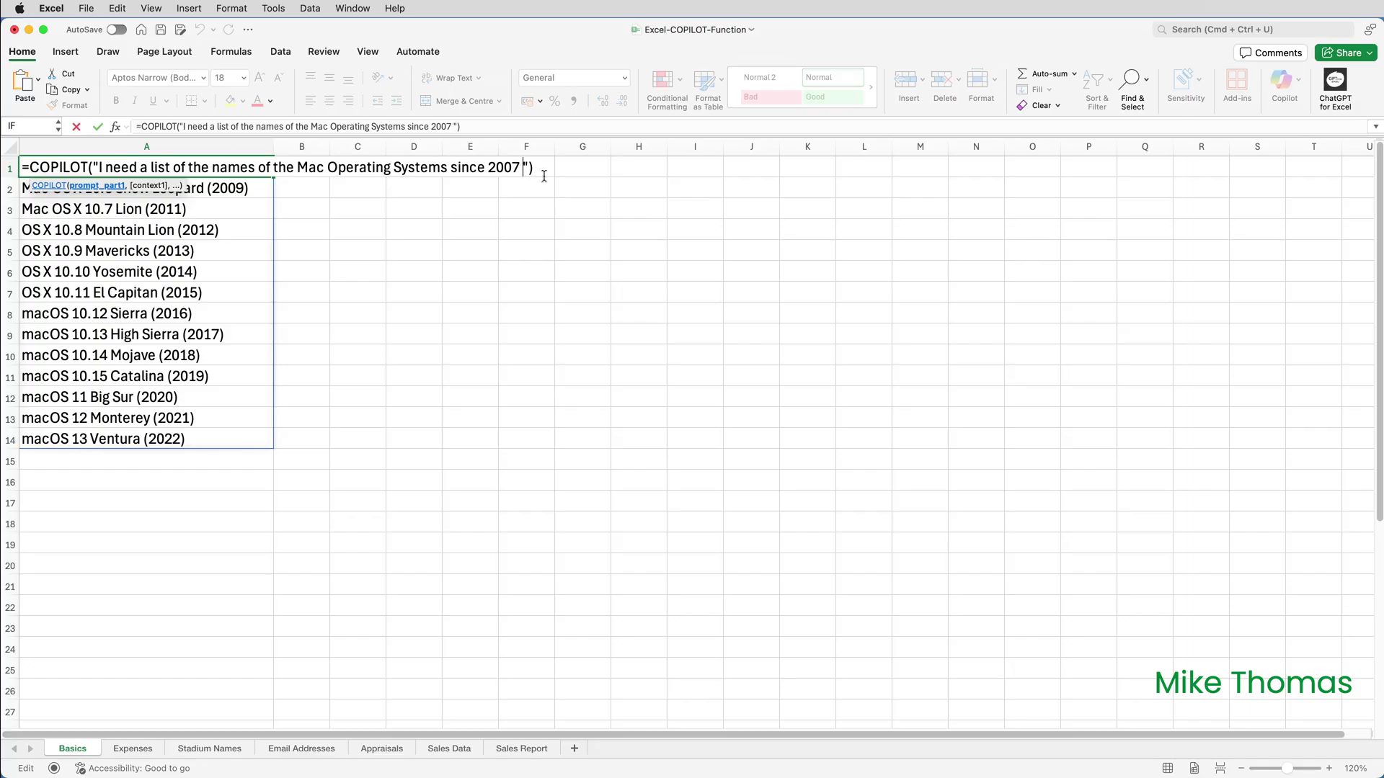
type("e ")
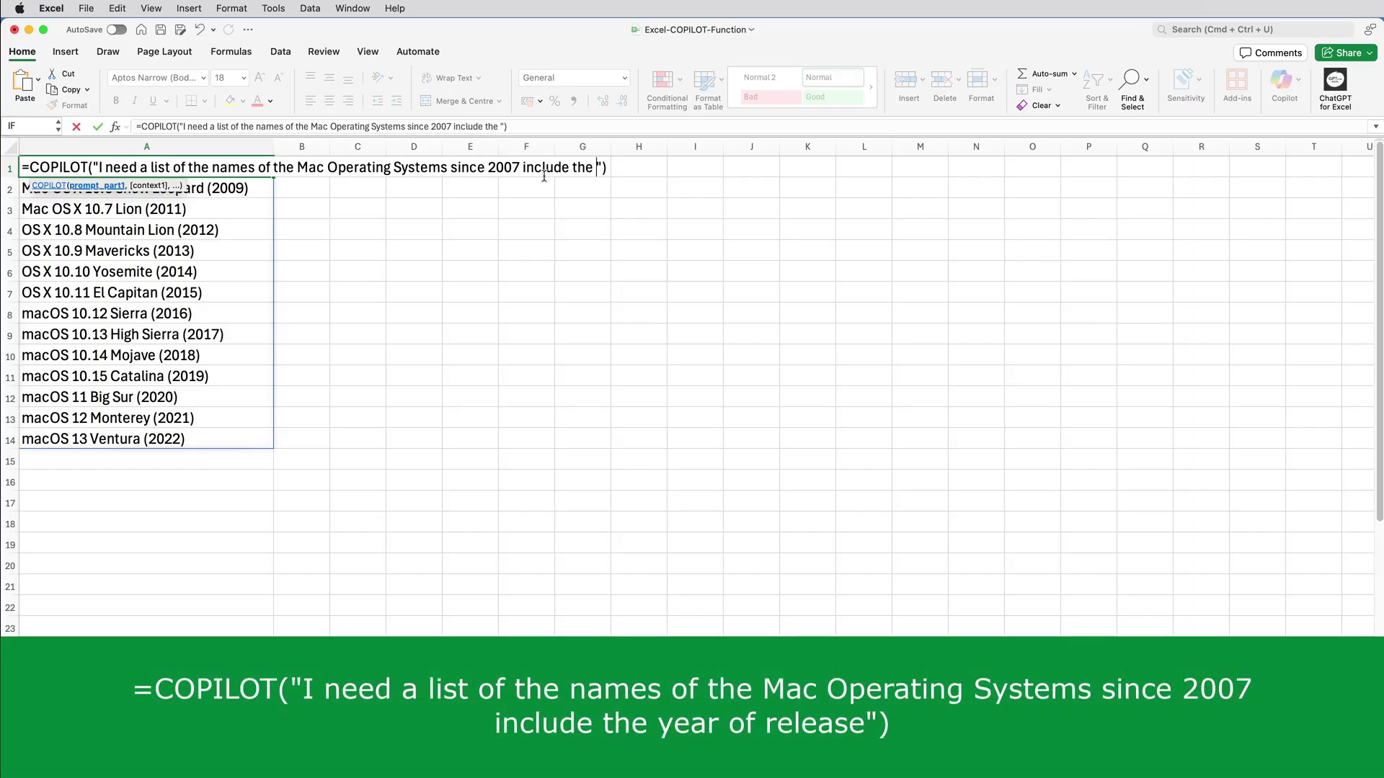
type("year of release")
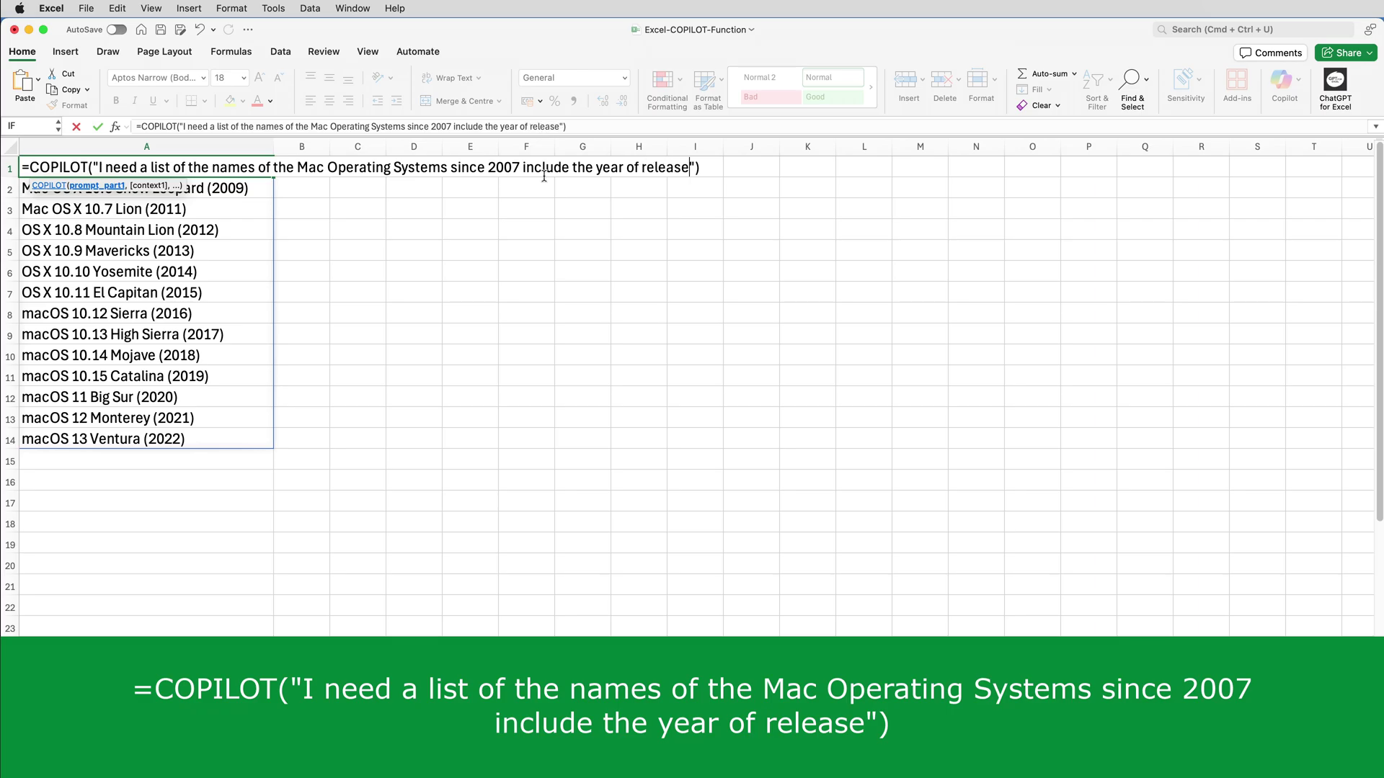
key("Return")
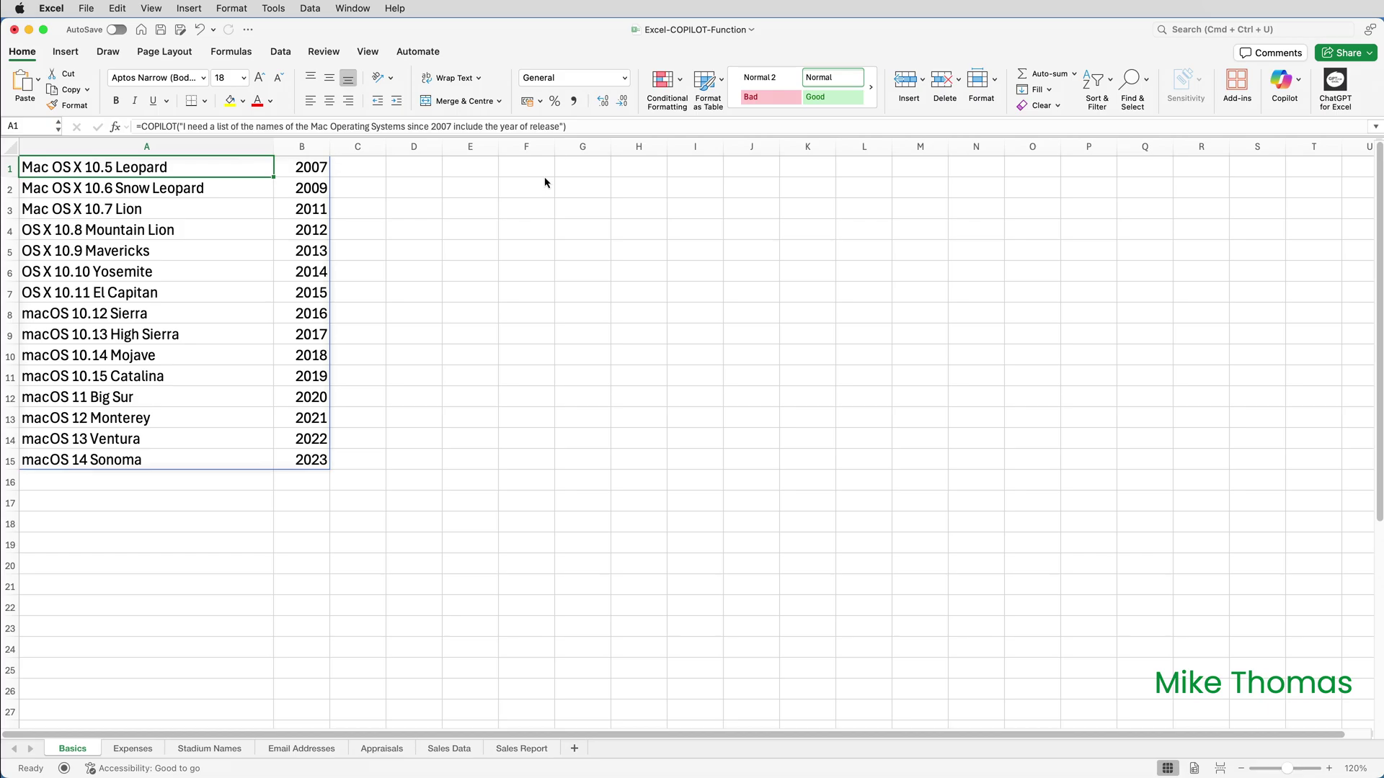
Enter the numbers 1, 2, 3, 4 and 5 down cells E1 to E5
left_click(488, 164)
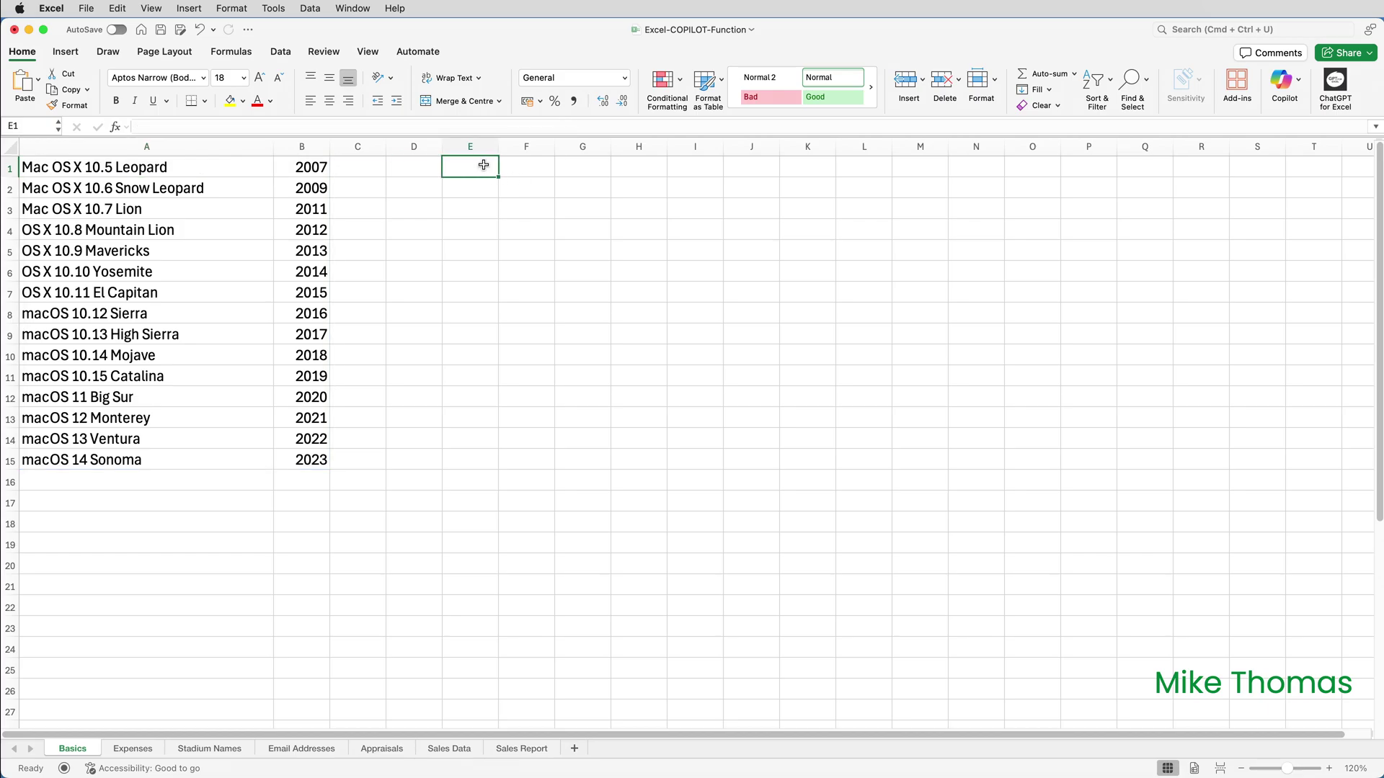
type("1")
key("Return")
type("2")
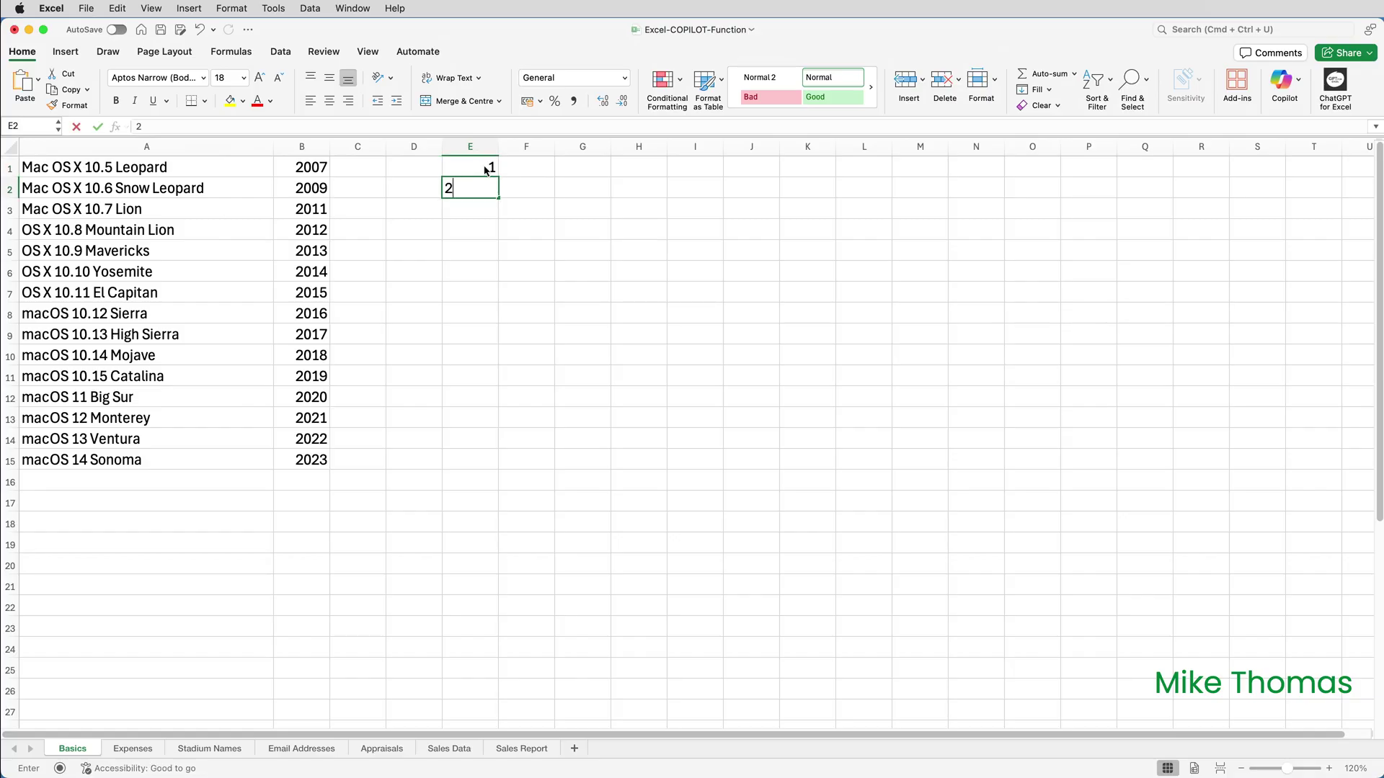
key("Return")
type("3")
key("Return")
type("4")
key("Return")
type("5")
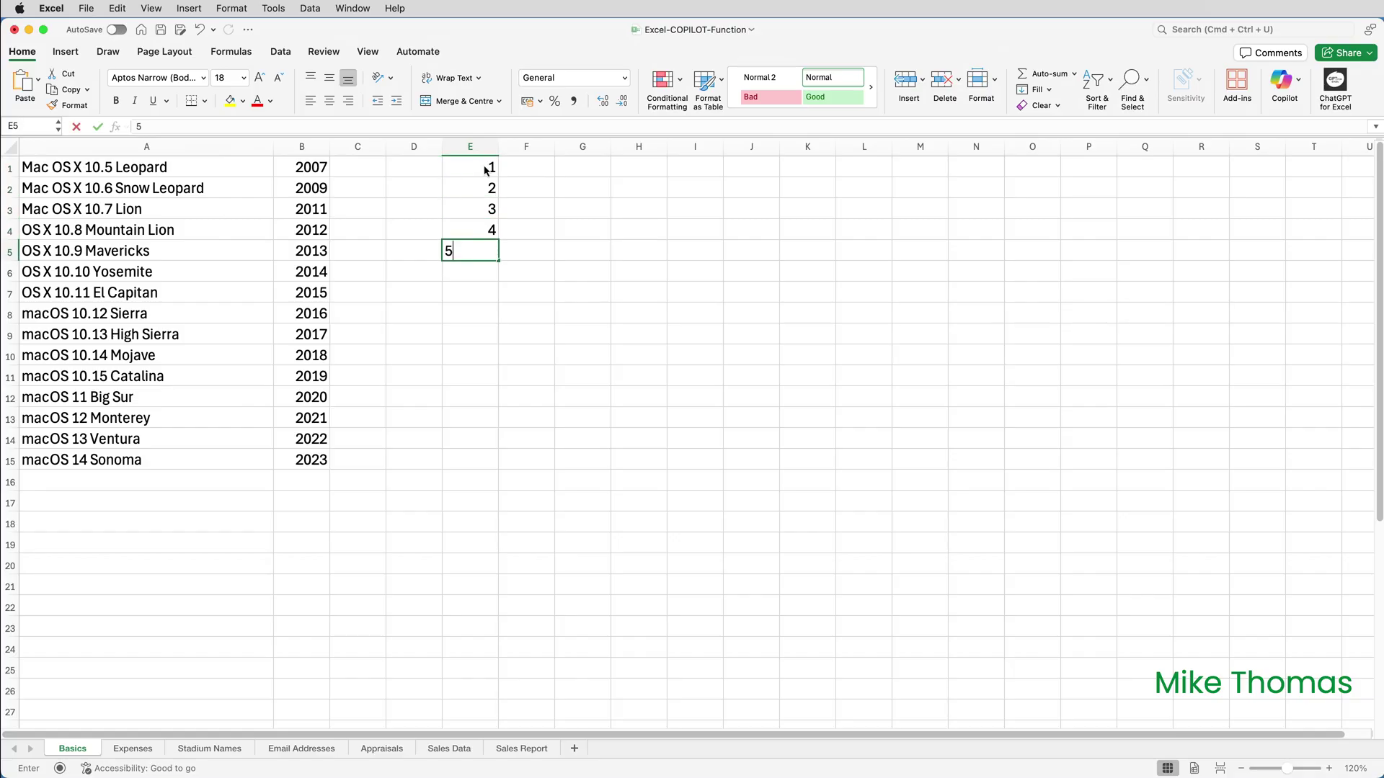
key("ctrl+Return")
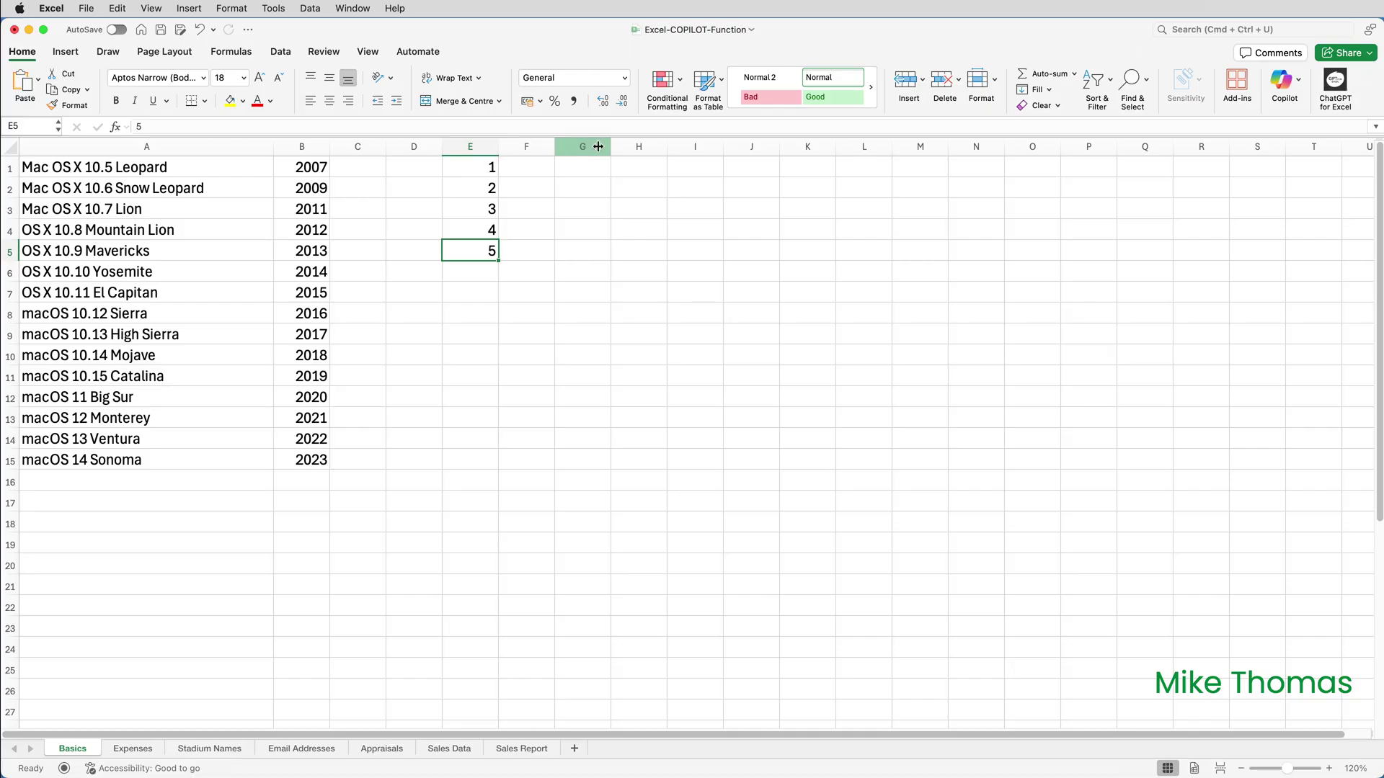
Enter the formula =COPILOT("What is the average",E1:E5) in cell G1
left_click(606, 167)
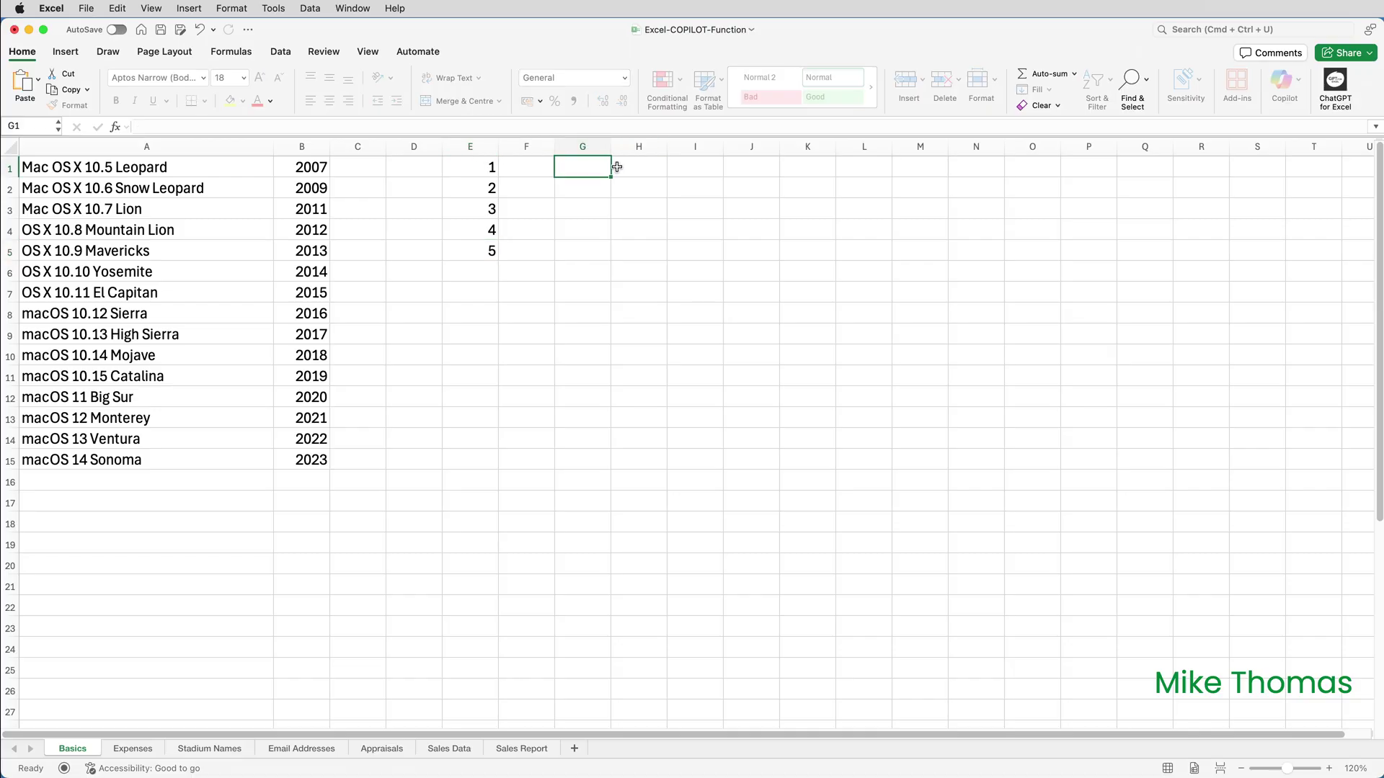
type("=COPILOT(")
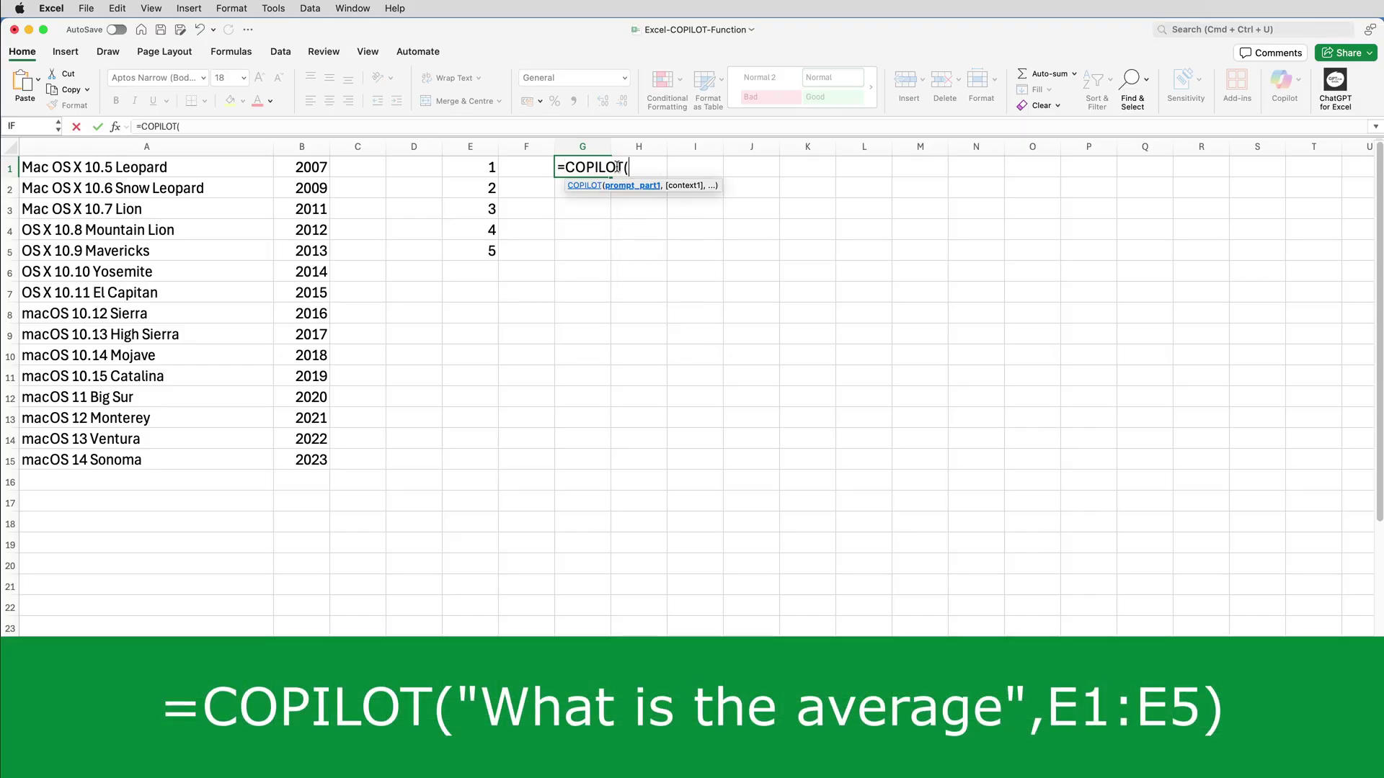
type("\"What is the a")
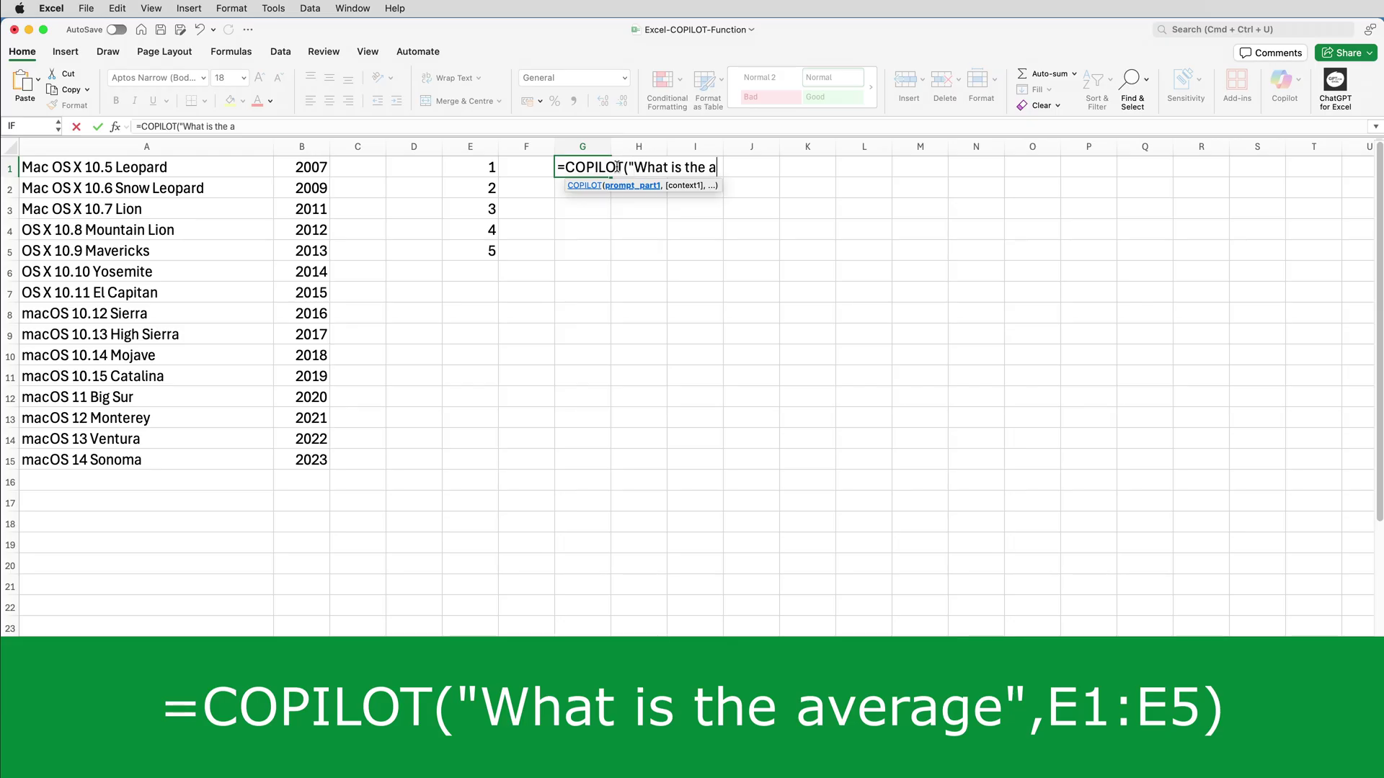
type("verage\",")
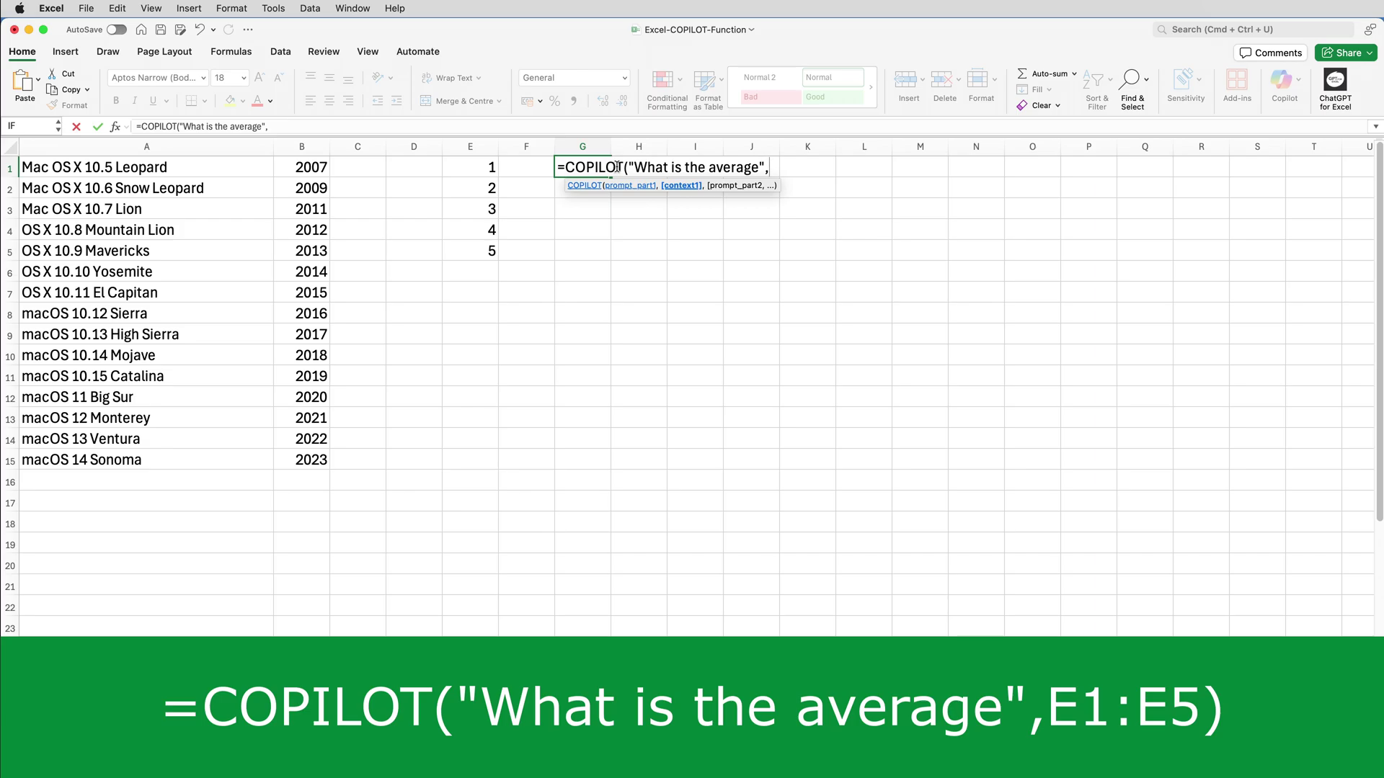
left_click_drag(483, 167, 483, 252)
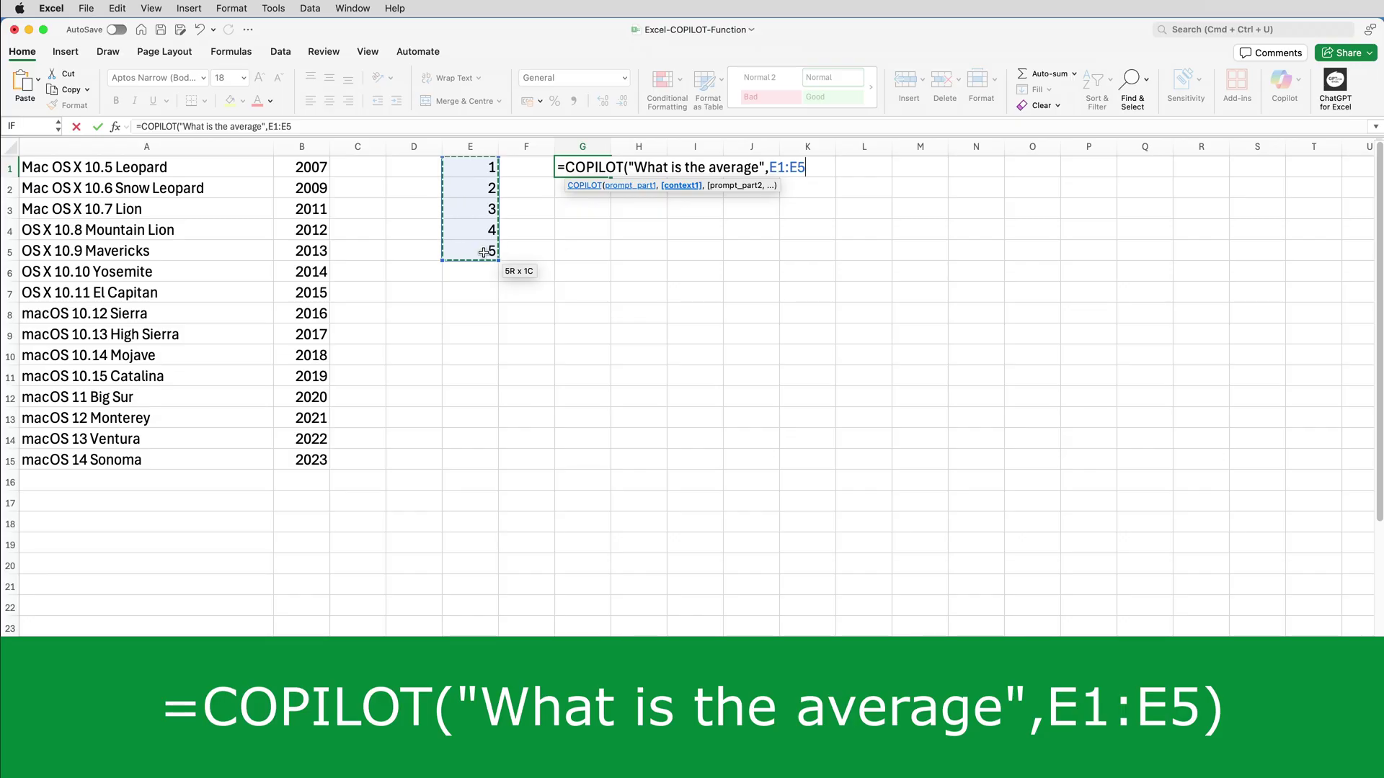
type(")")
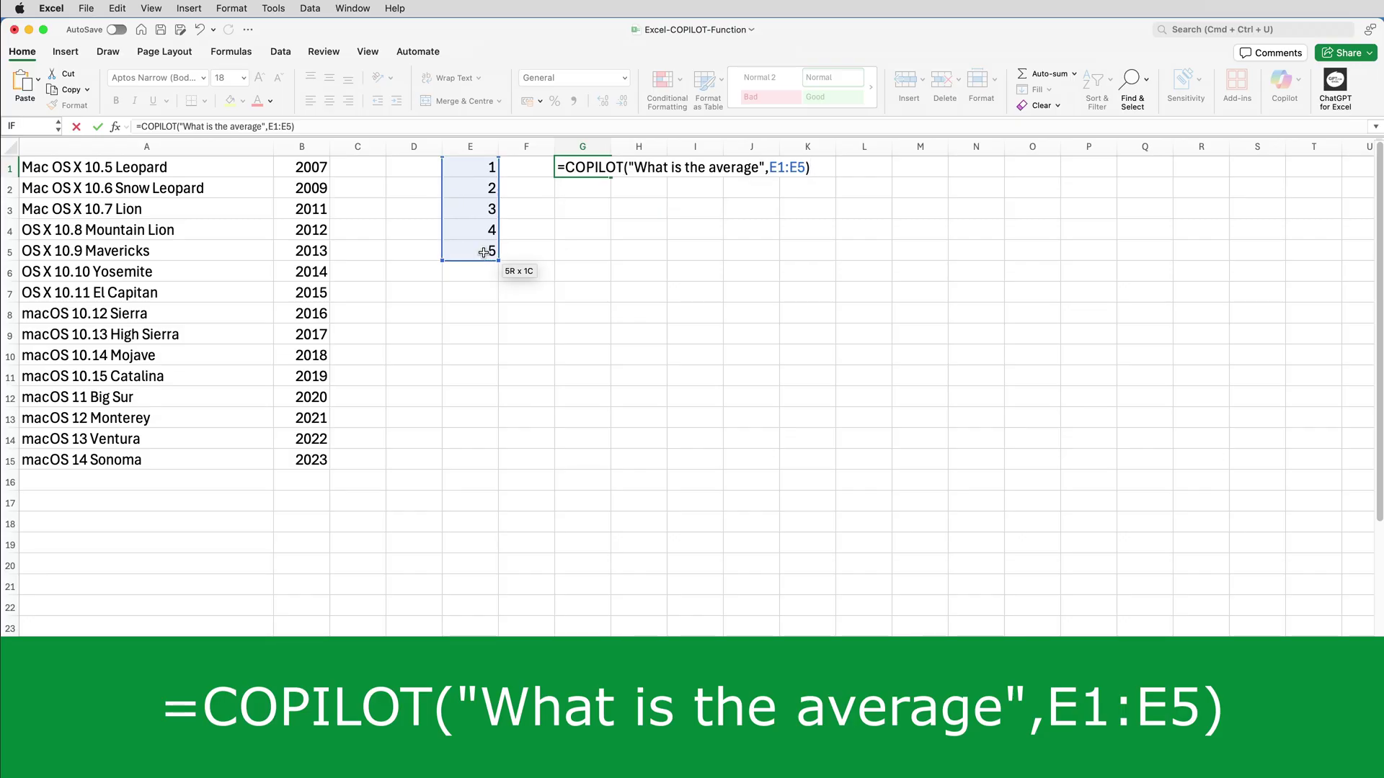
key("Return")
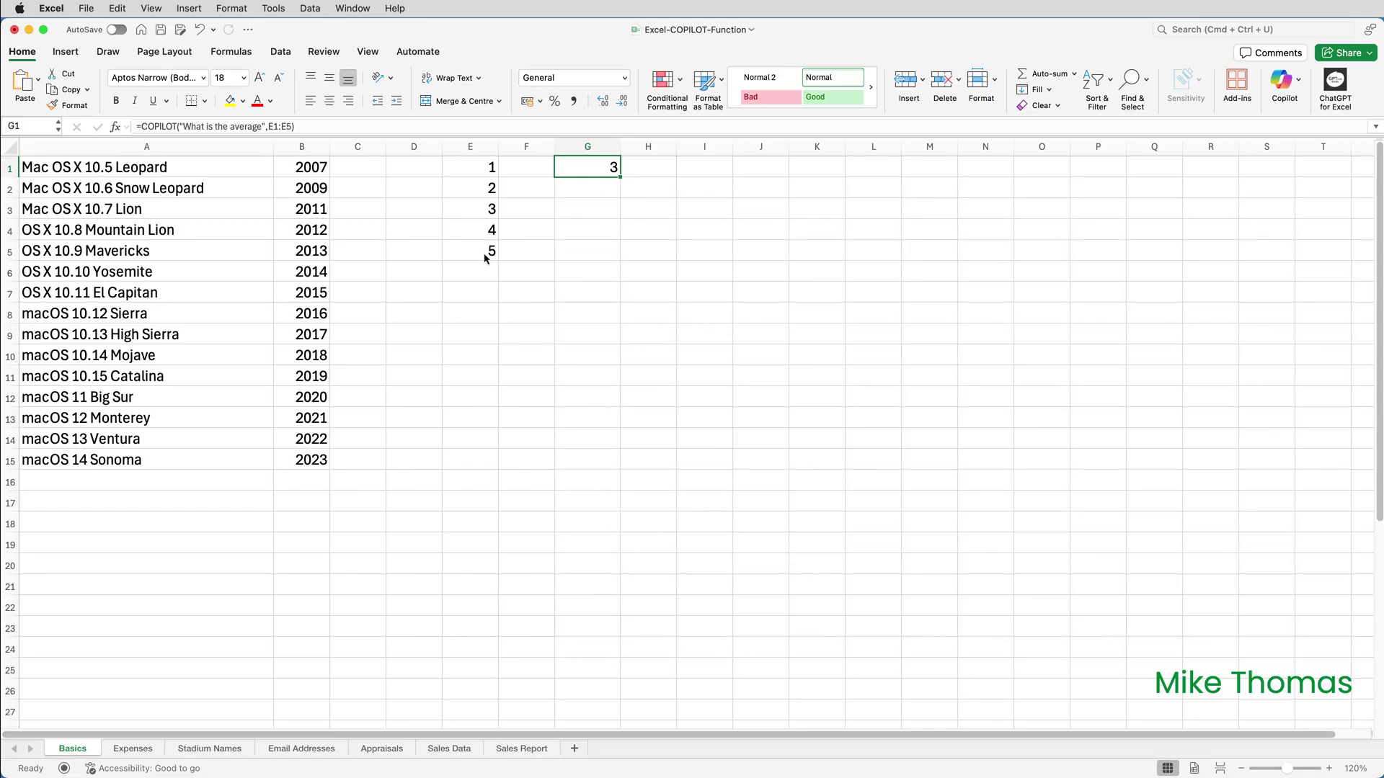
Change the number in cell E4 to 7
left_click(488, 228)
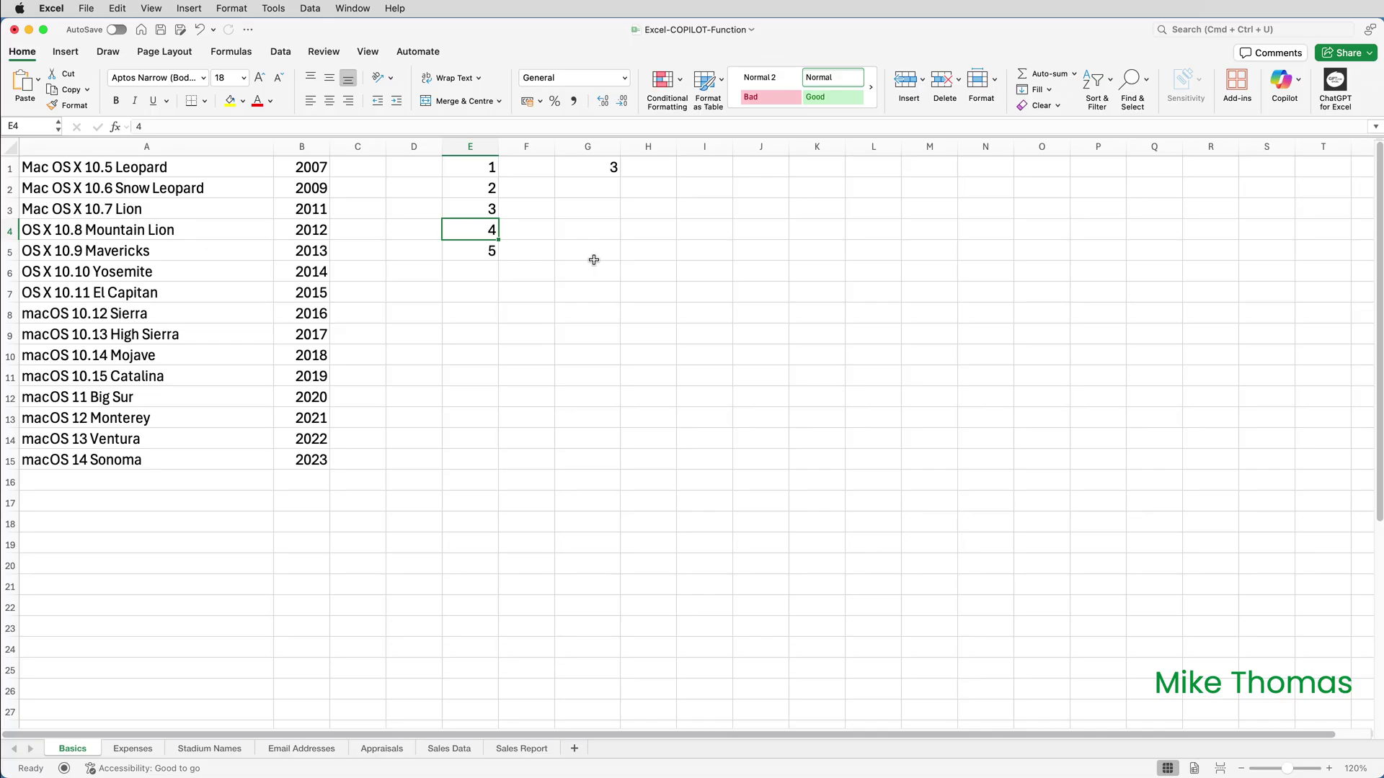
type("7")
key("ctrl+Return")
On the Expenses sheet, change the criterion of the SUMIFS formula in G2 to "ABC"
left_click(141, 751)
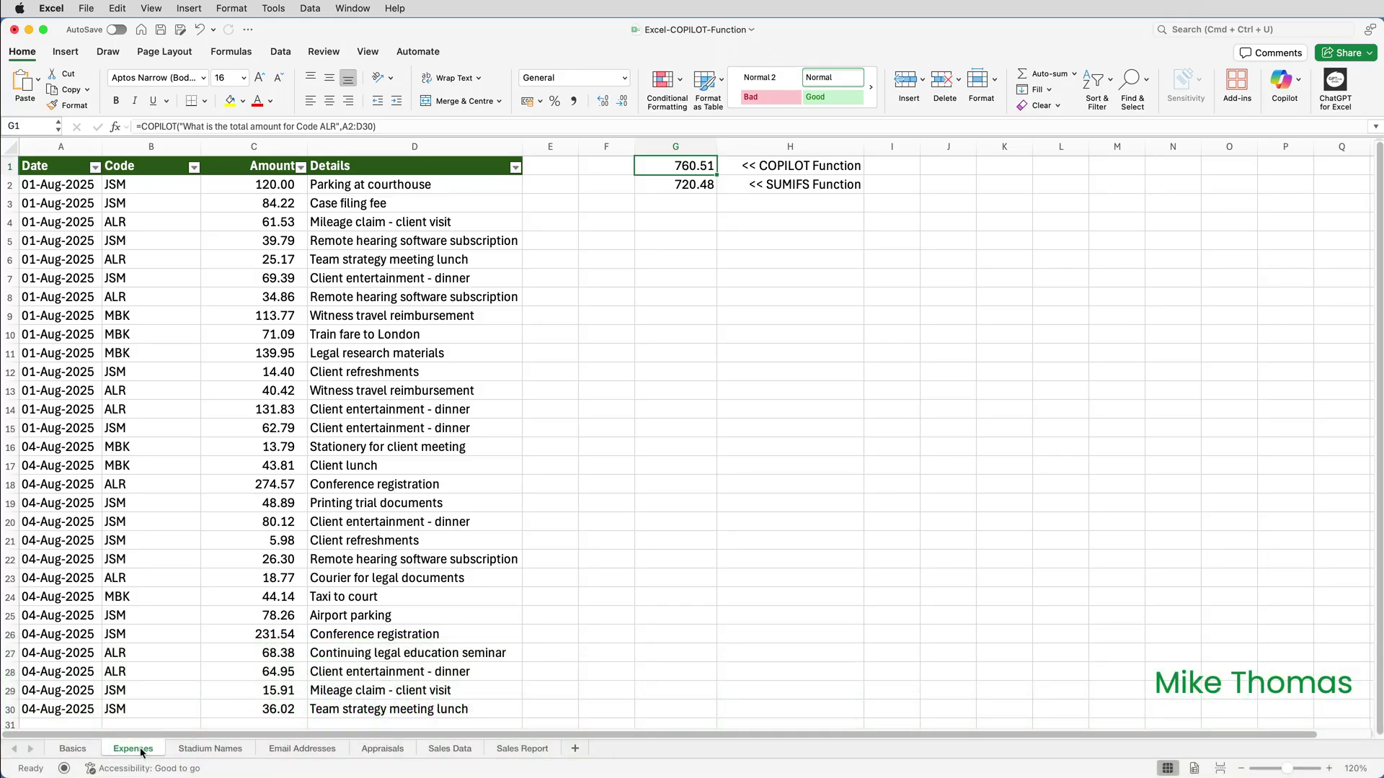
key("Down")
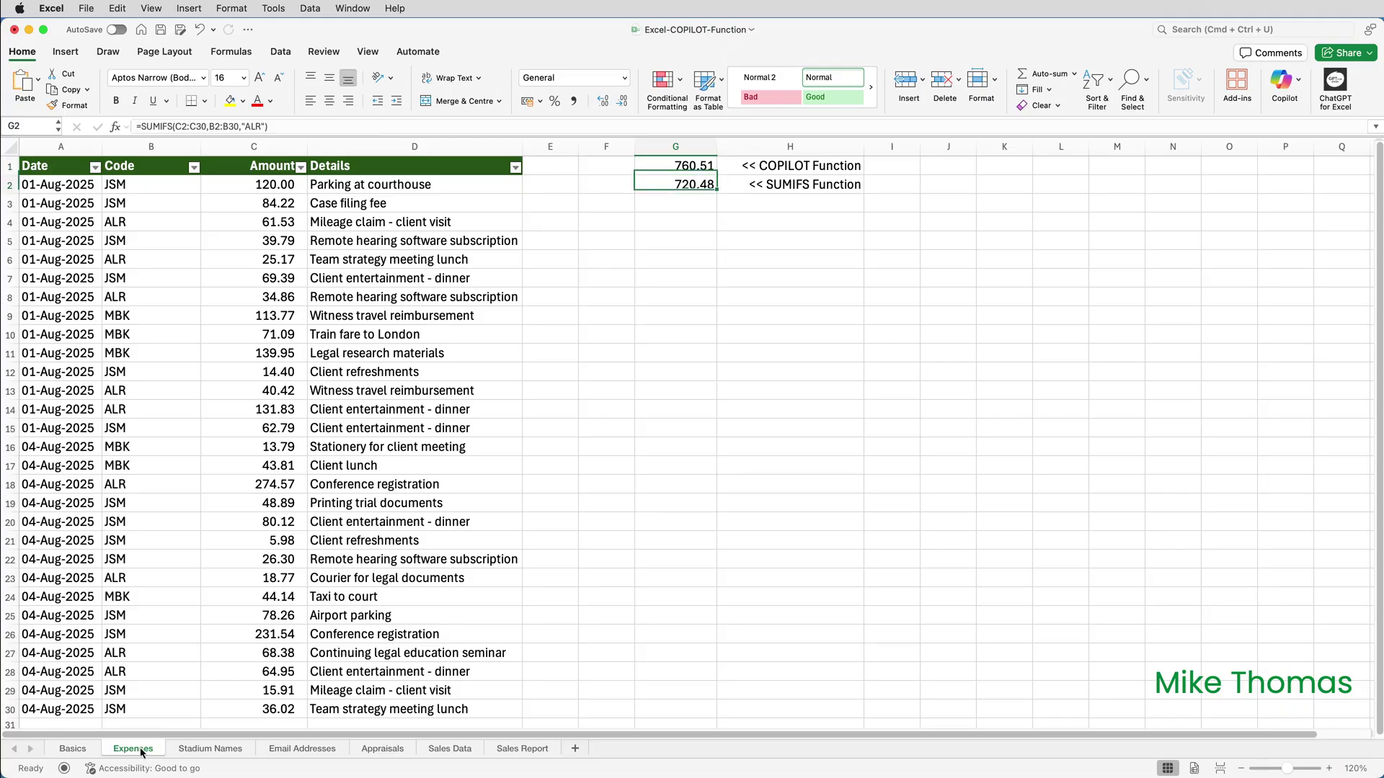
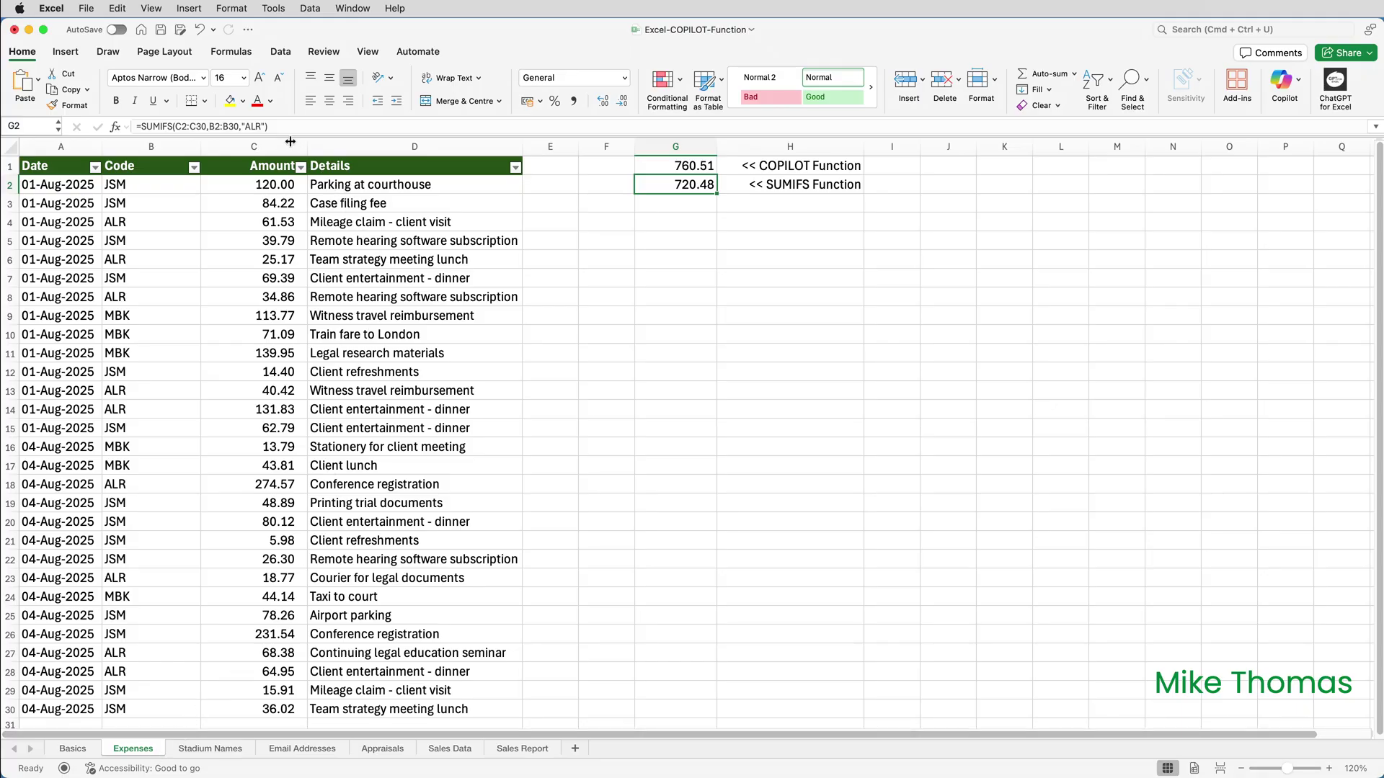
left_click_drag(247, 126, 261, 126)
type("ABC")
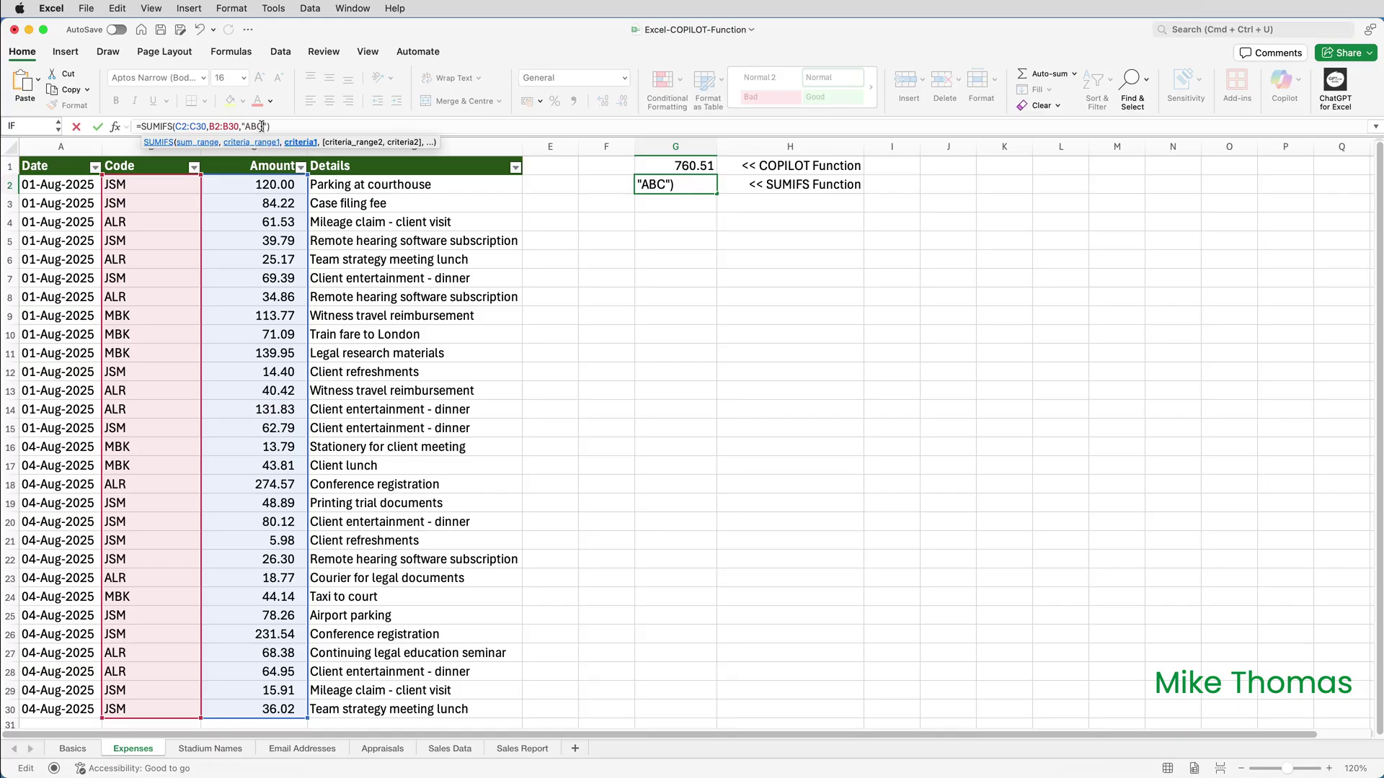
key("Return")
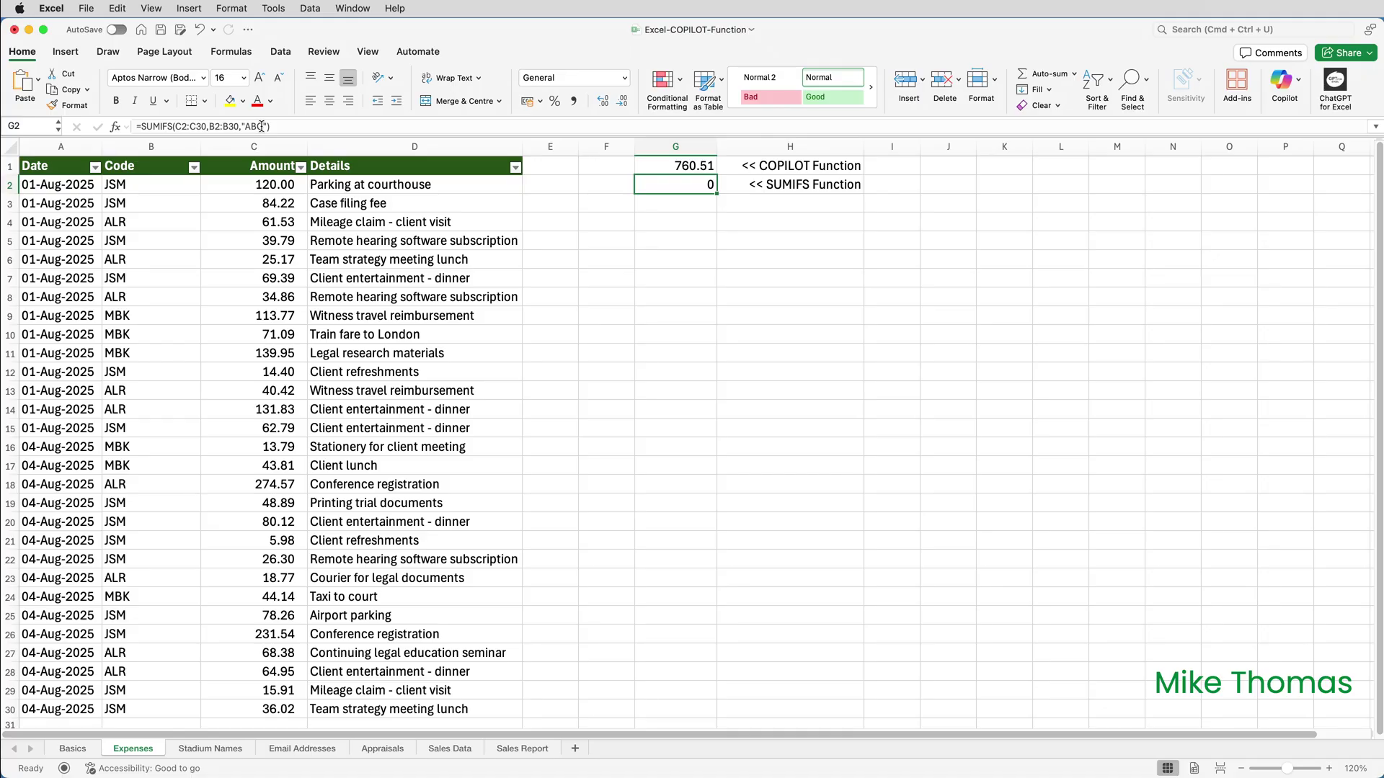
Change the code named in the COPILOT prompt in G1 to ABC
double_click(692, 161)
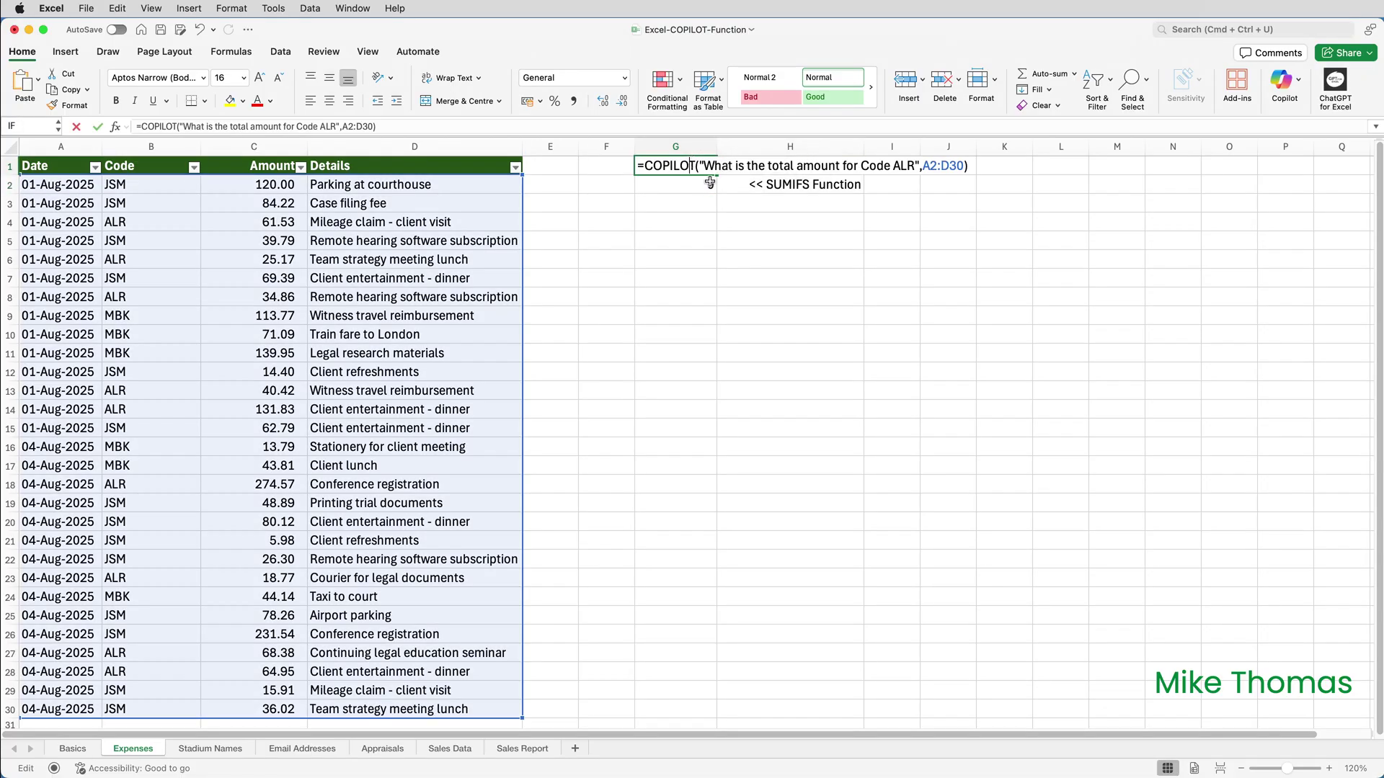
left_click_drag(894, 165, 910, 166)
type("ABC")
key("Return")
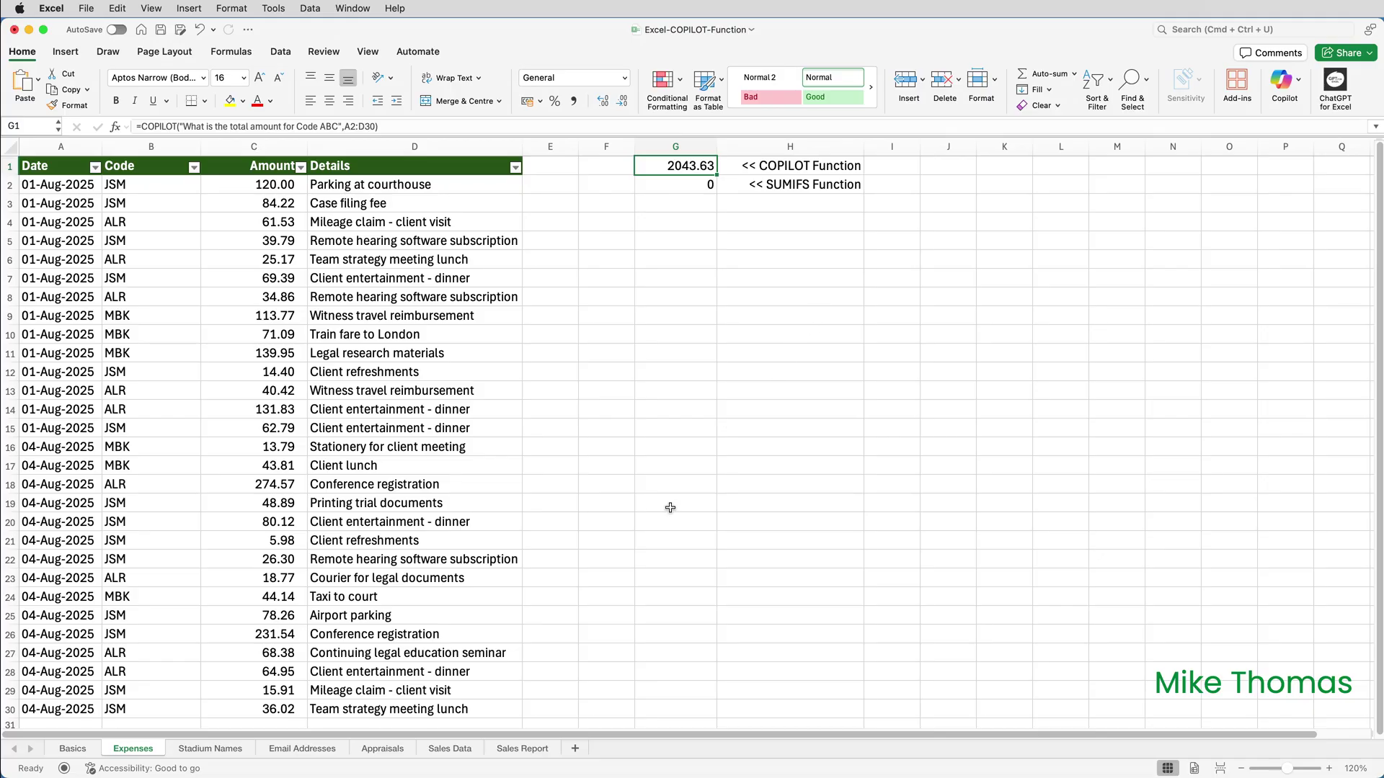
Review the COPILOT examples and their data on the Stadium Names, Email Addresses, Appraisals, Sales Data and Sales Report sheets
left_click(210, 750)
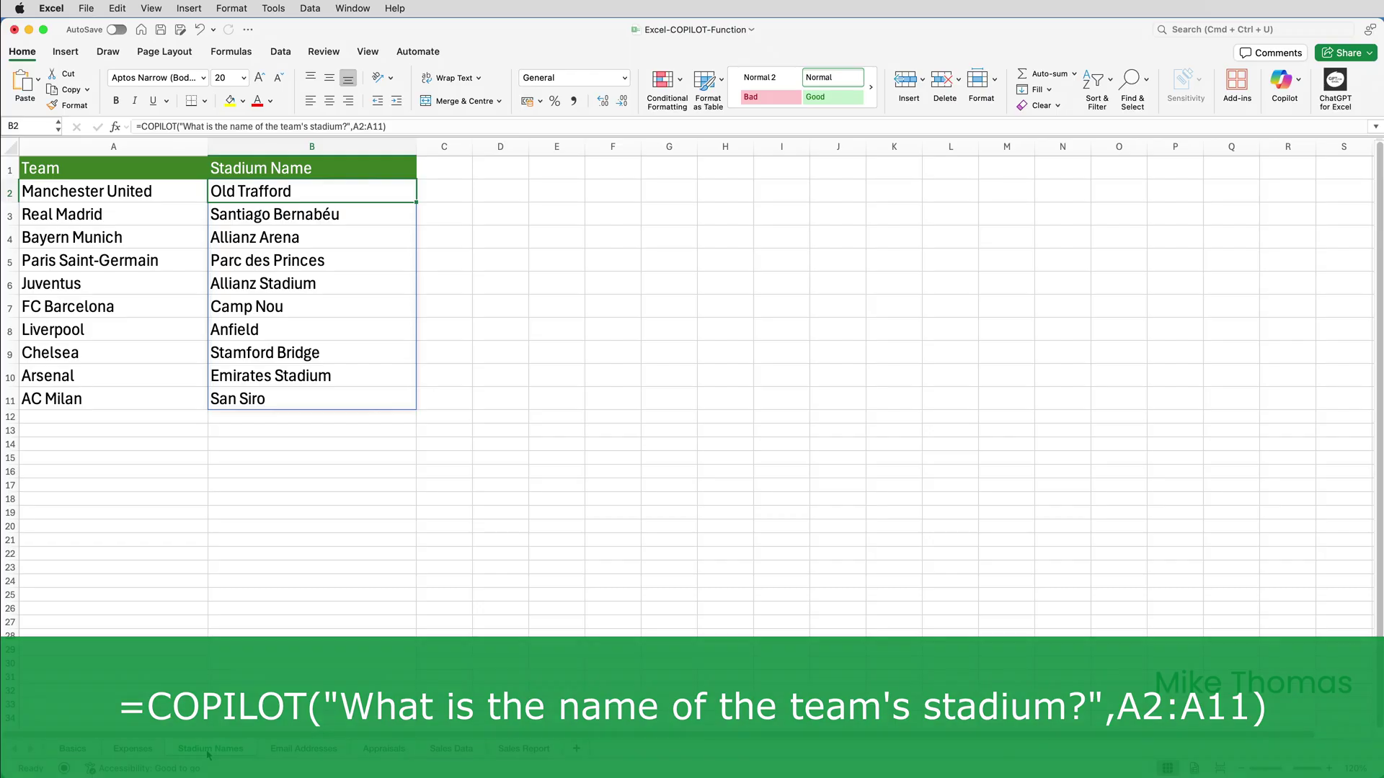
left_click(302, 749)
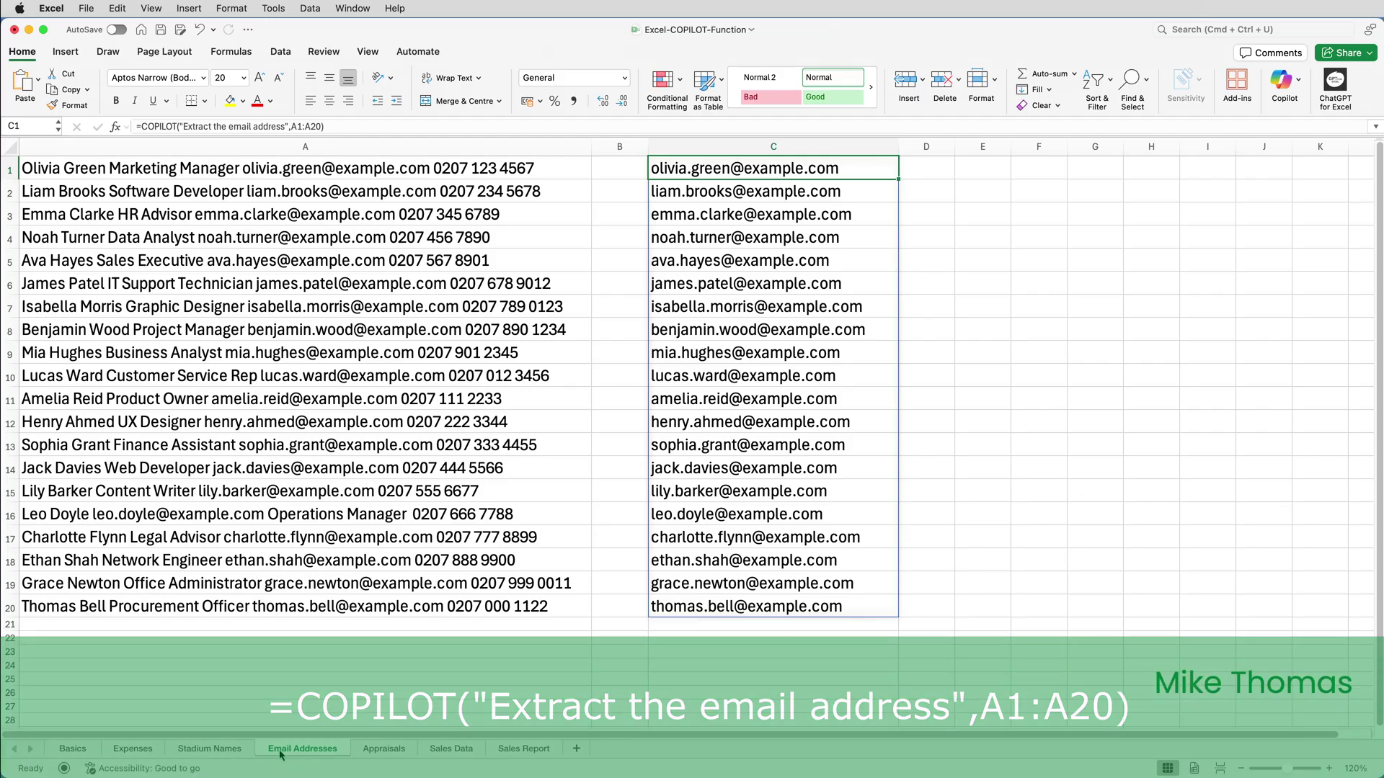
left_click(378, 750)
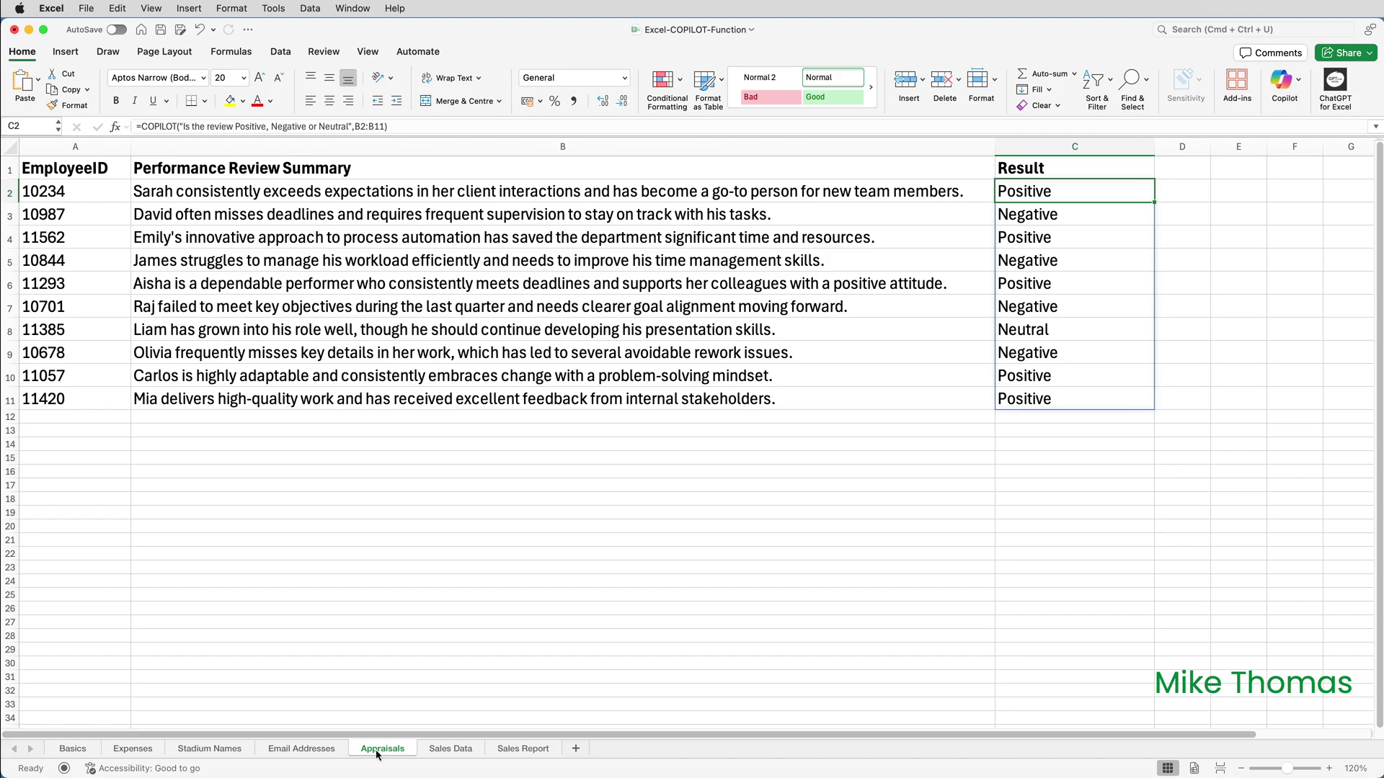
left_click(445, 752)
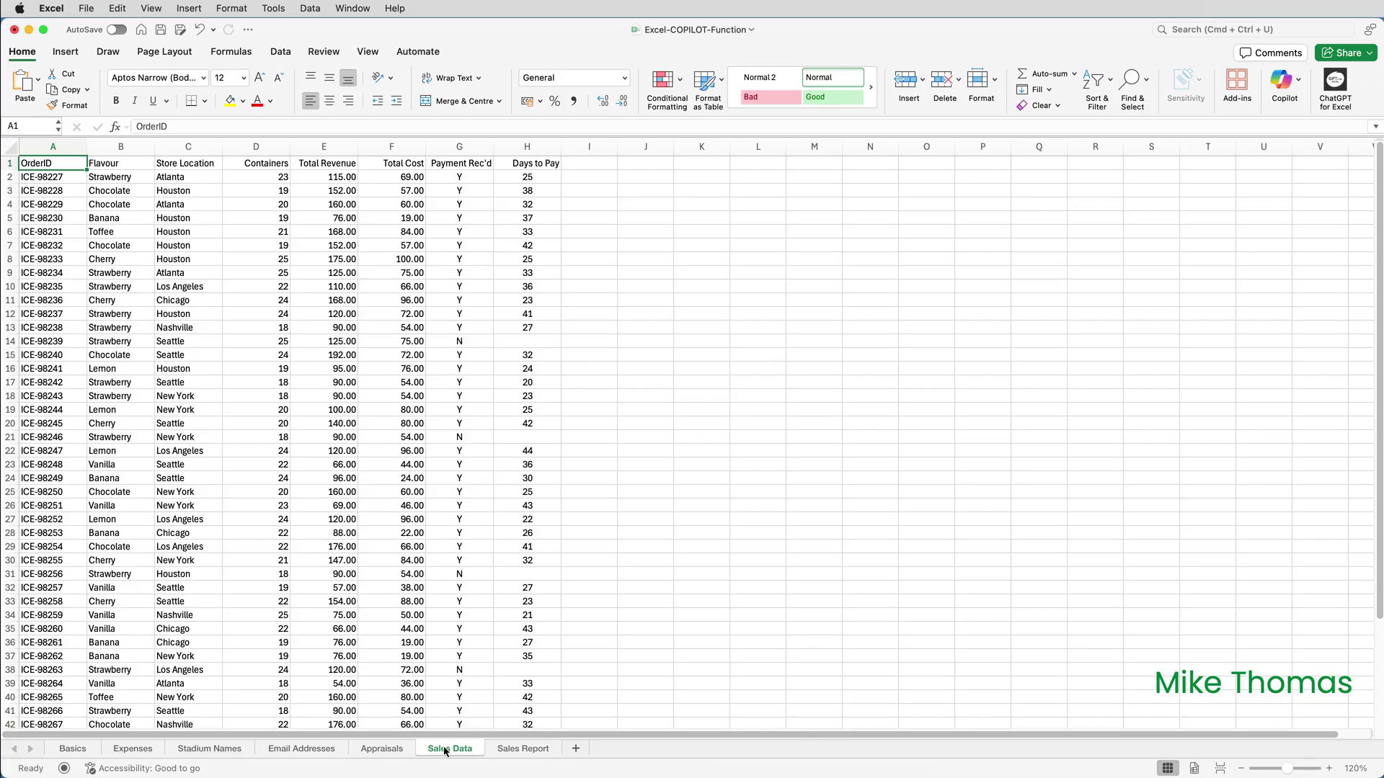
left_click(514, 752)
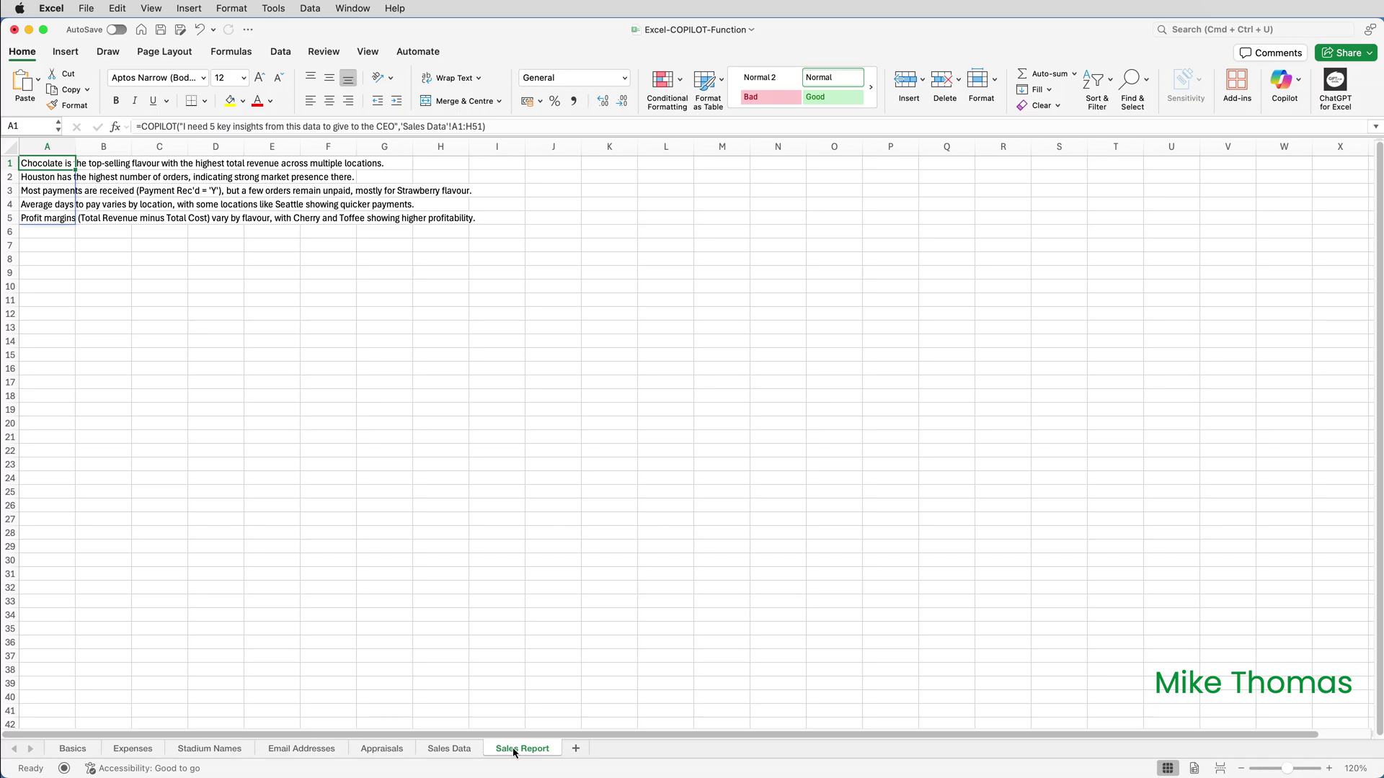
Step through the COPILOT insights spilled in A1:A5 on the Sales Report sheet and examine their formula
key("Down")
key("Down")
key("Down")
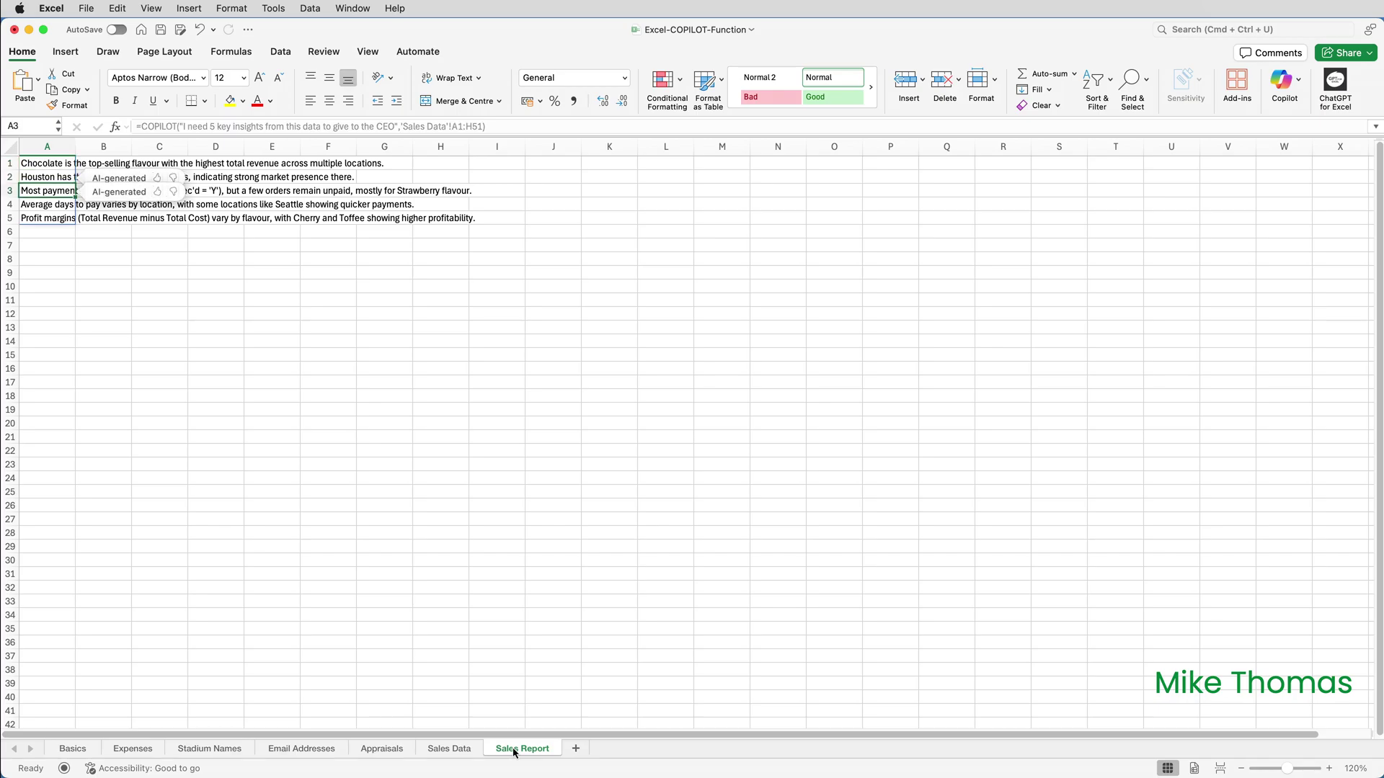
key("Up")
key("Up")
key("Up")
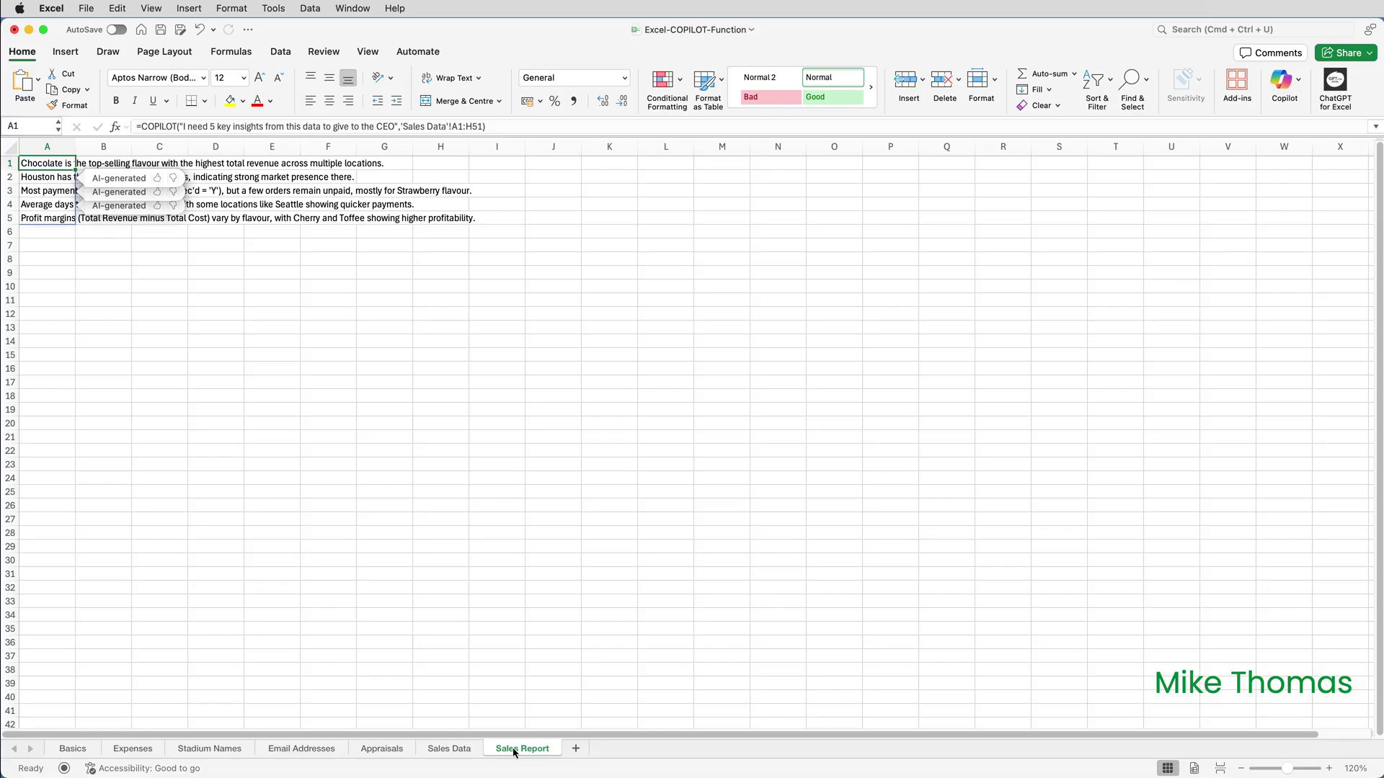
left_click(266, 454)
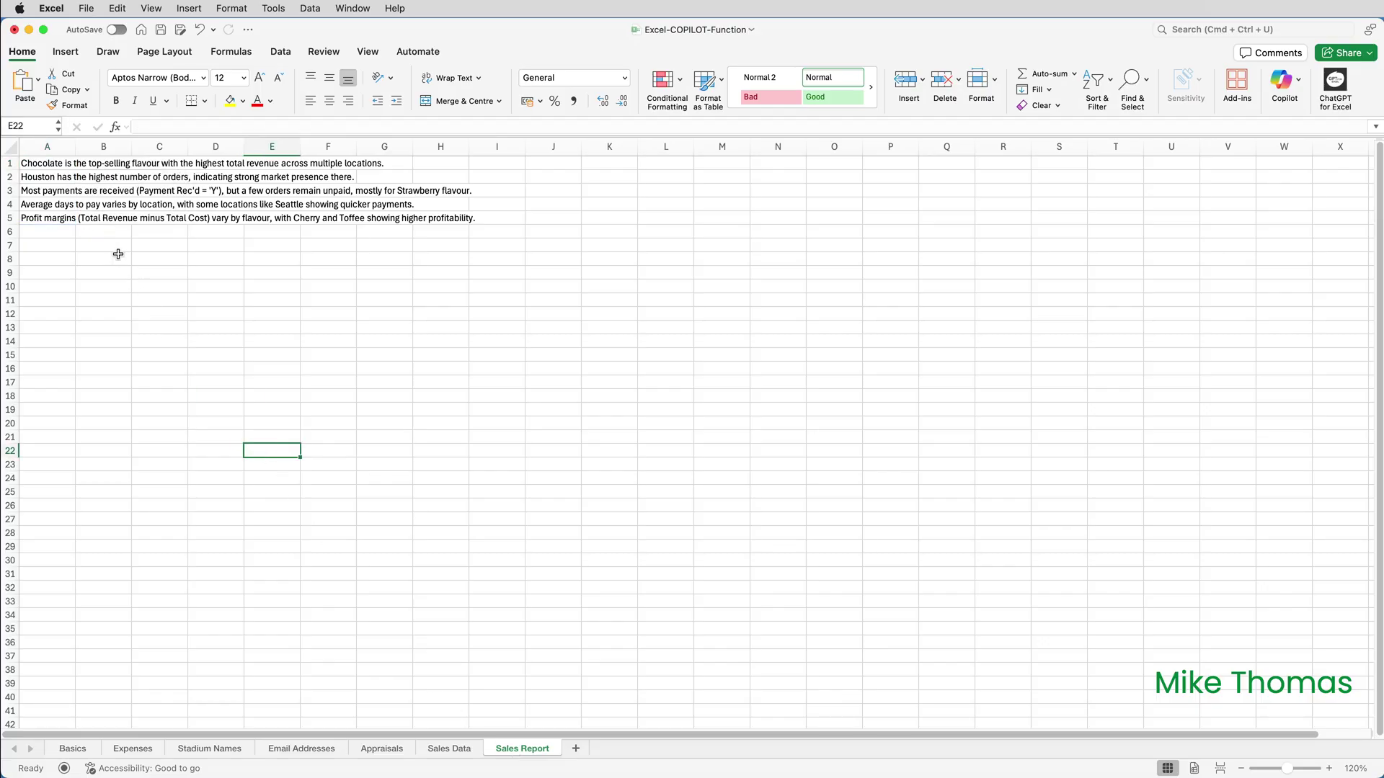
Edit the formula in A1 to insert the TEXTJOIN function directly in front of COPILOT
double_click(46, 166)
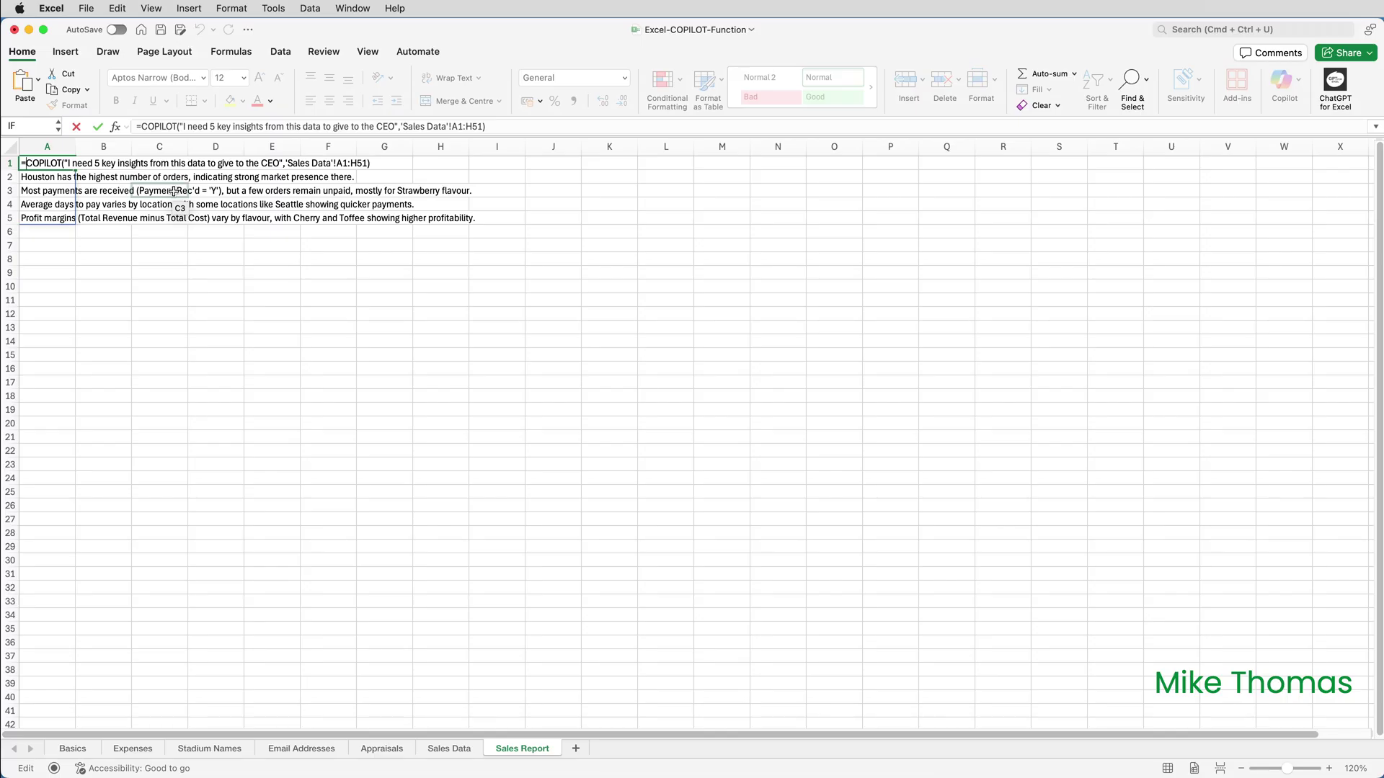
type("TEXT")
key("Down")
key("Down")
key("Down")
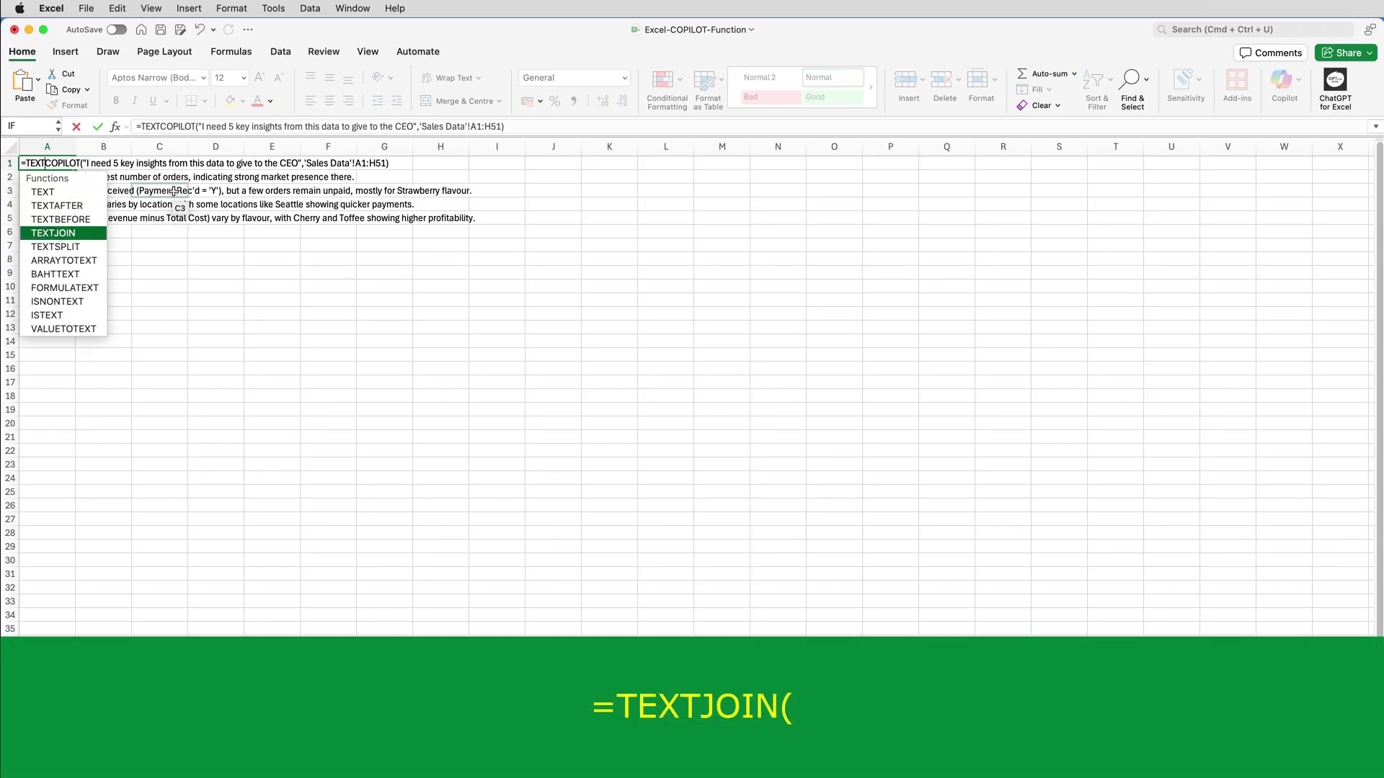
key("Tab")
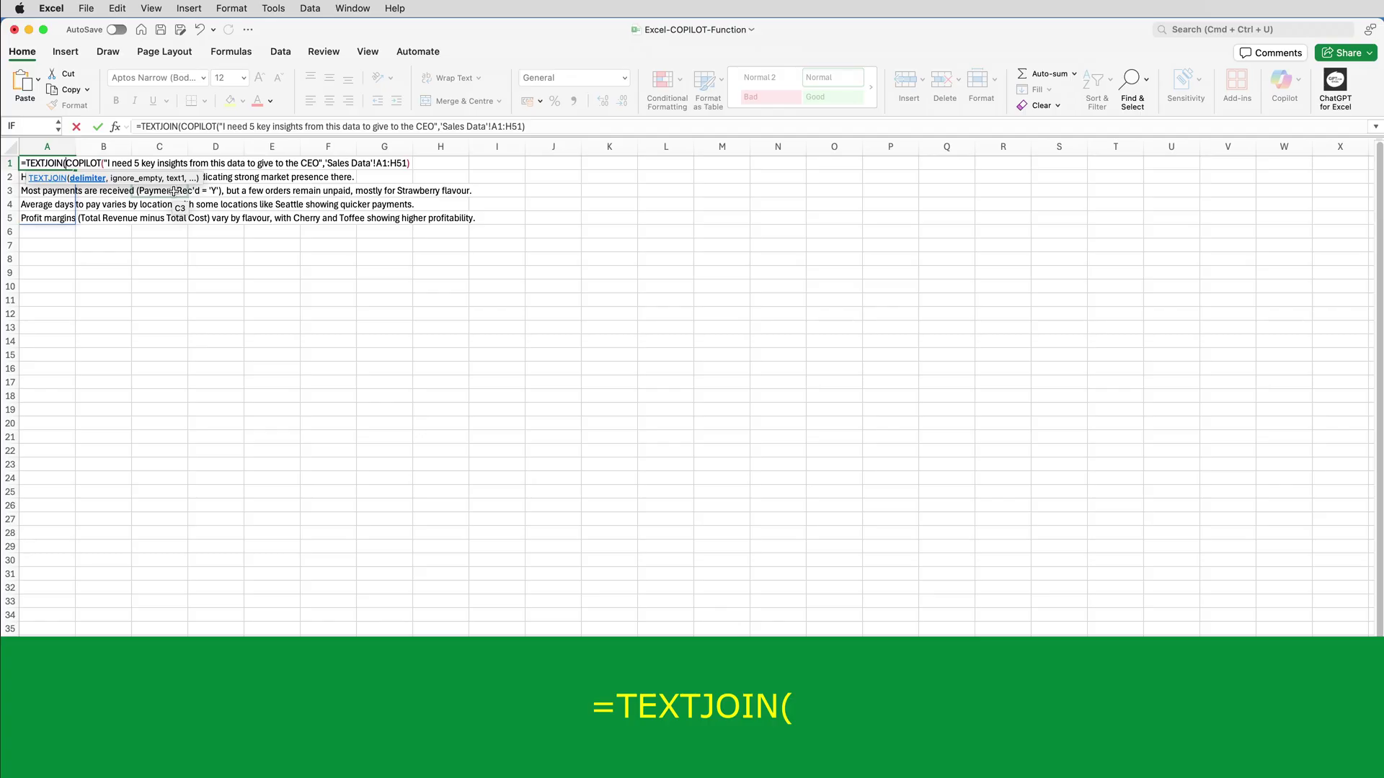
Enter CHAR(10) & CHAR(10) as the TEXTJOIN delimiter, followed by a comma
type("CHAR")
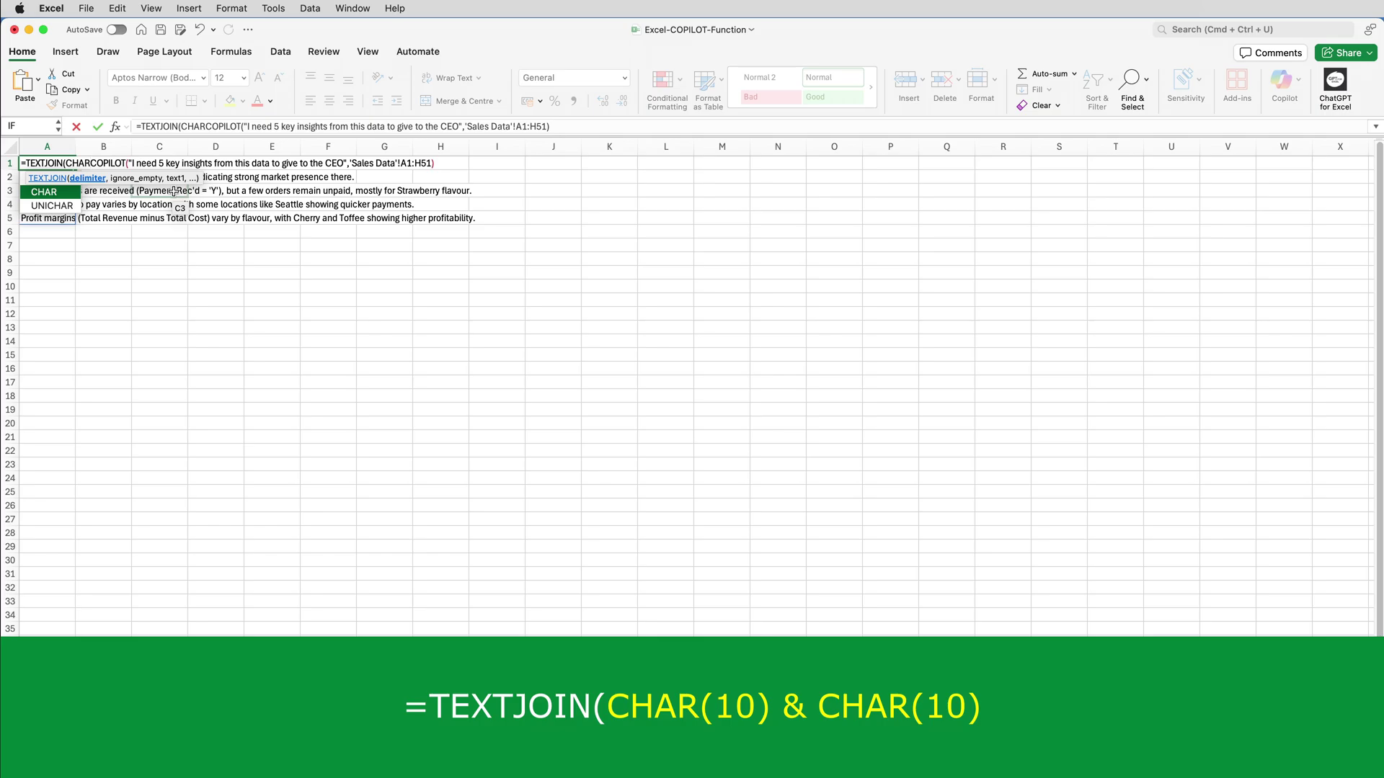
type("(10)")
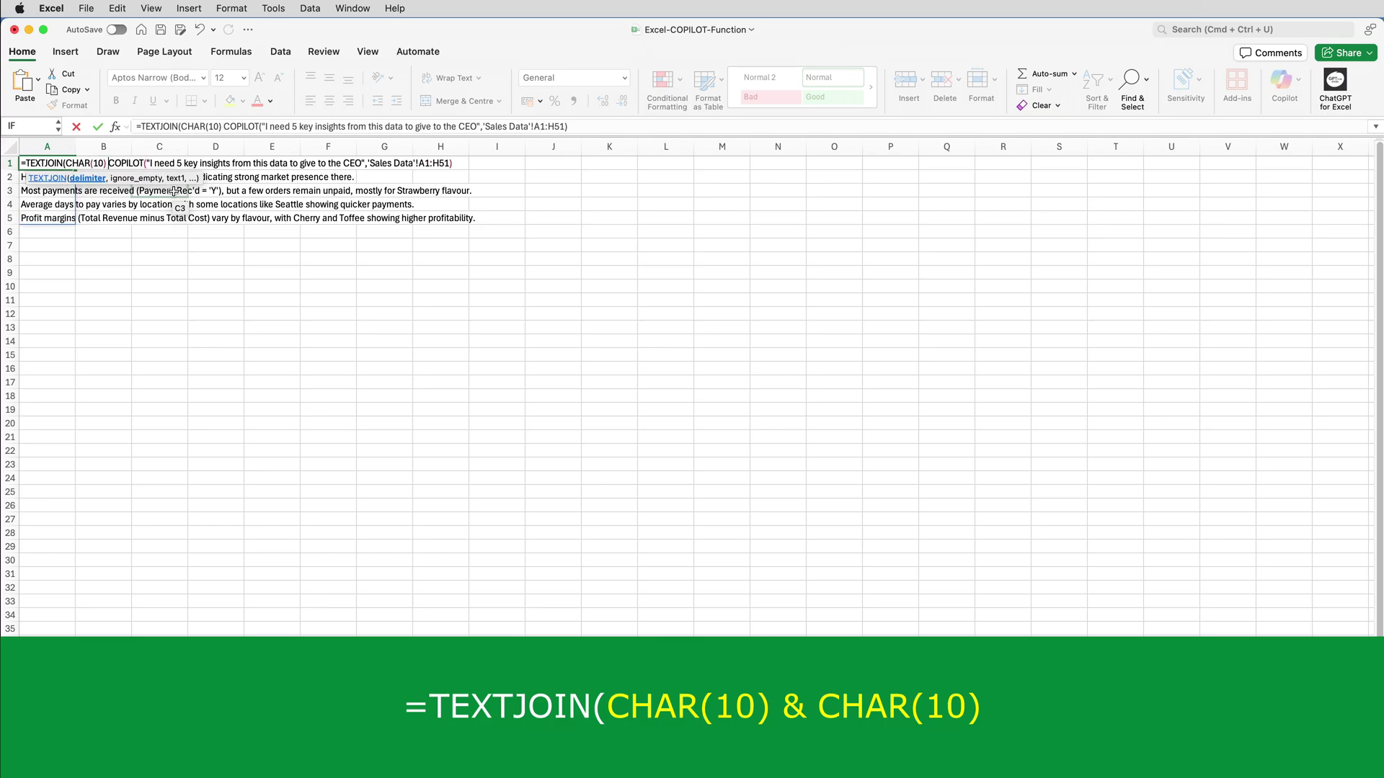
type(" & CHAR")
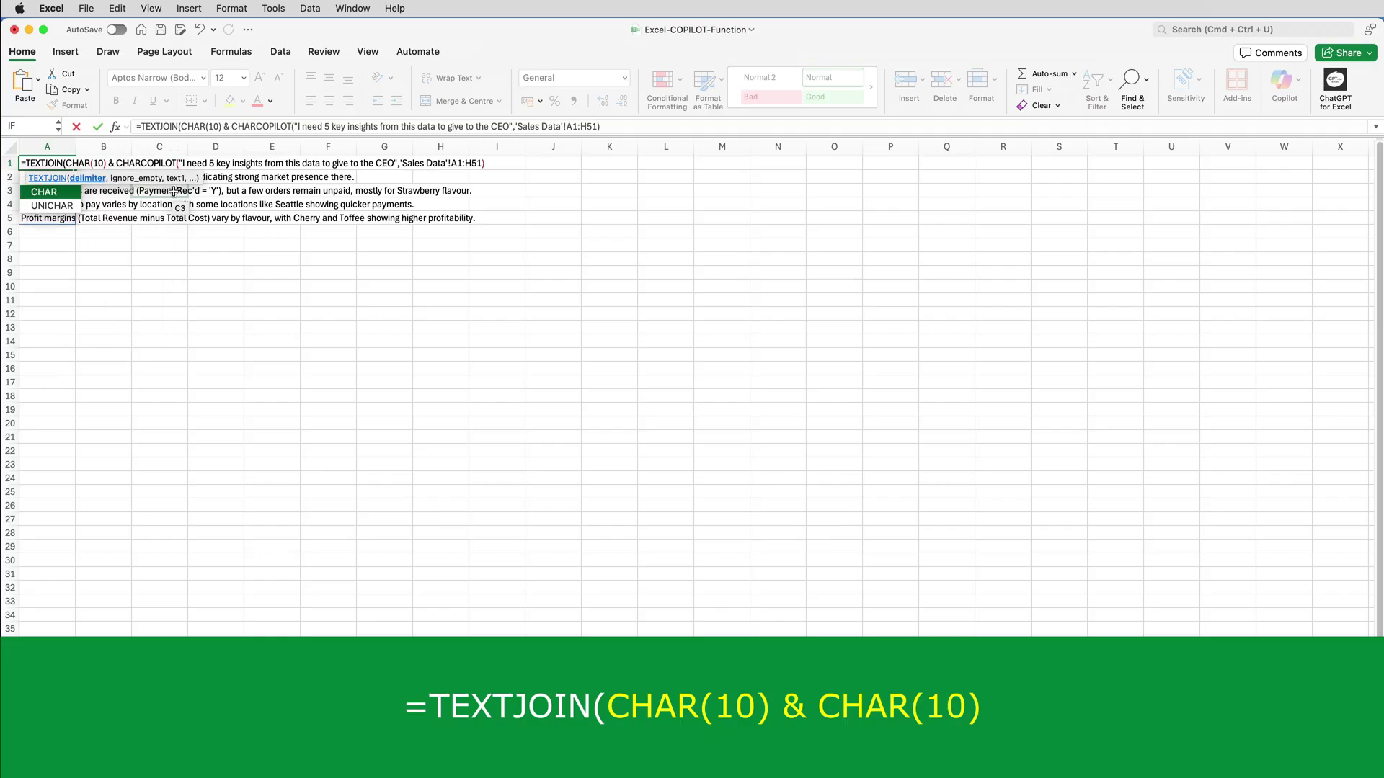
type("(10")
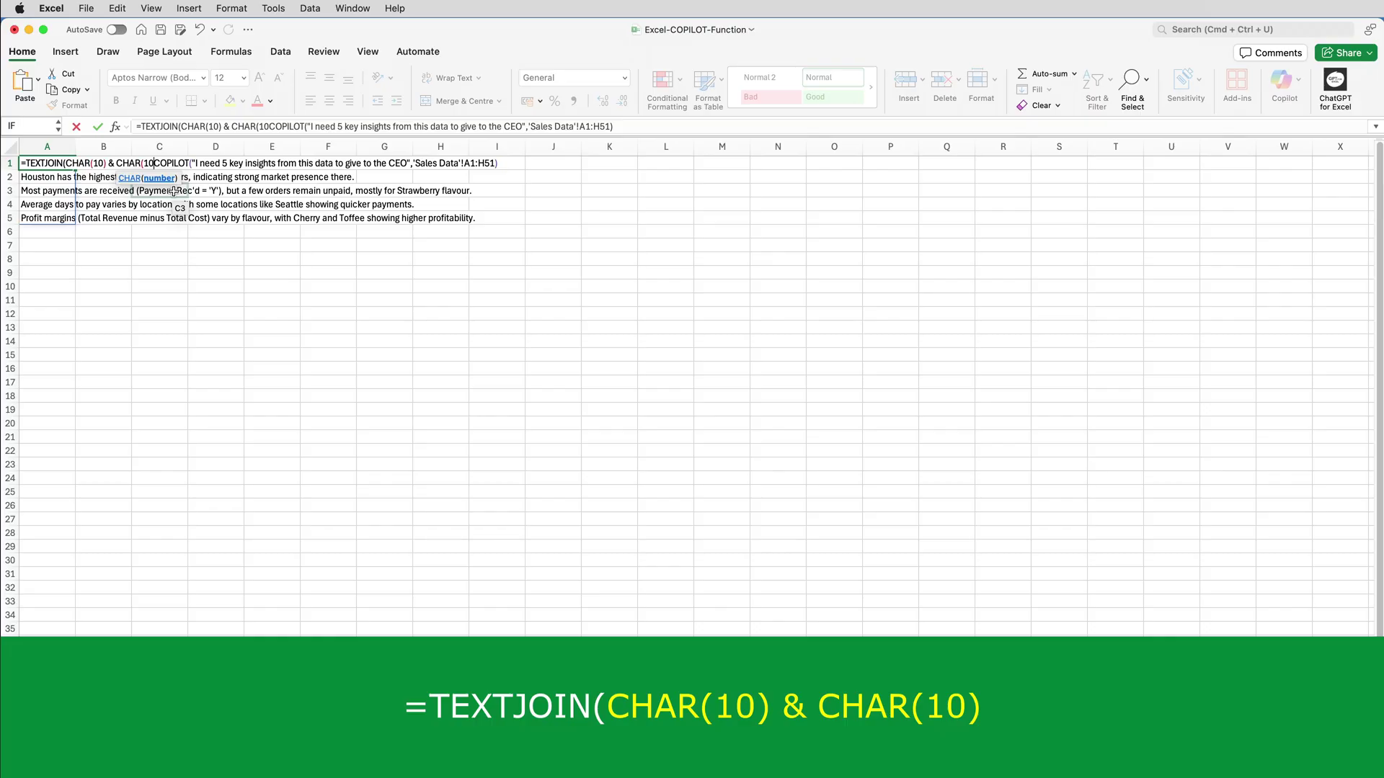
type(")")
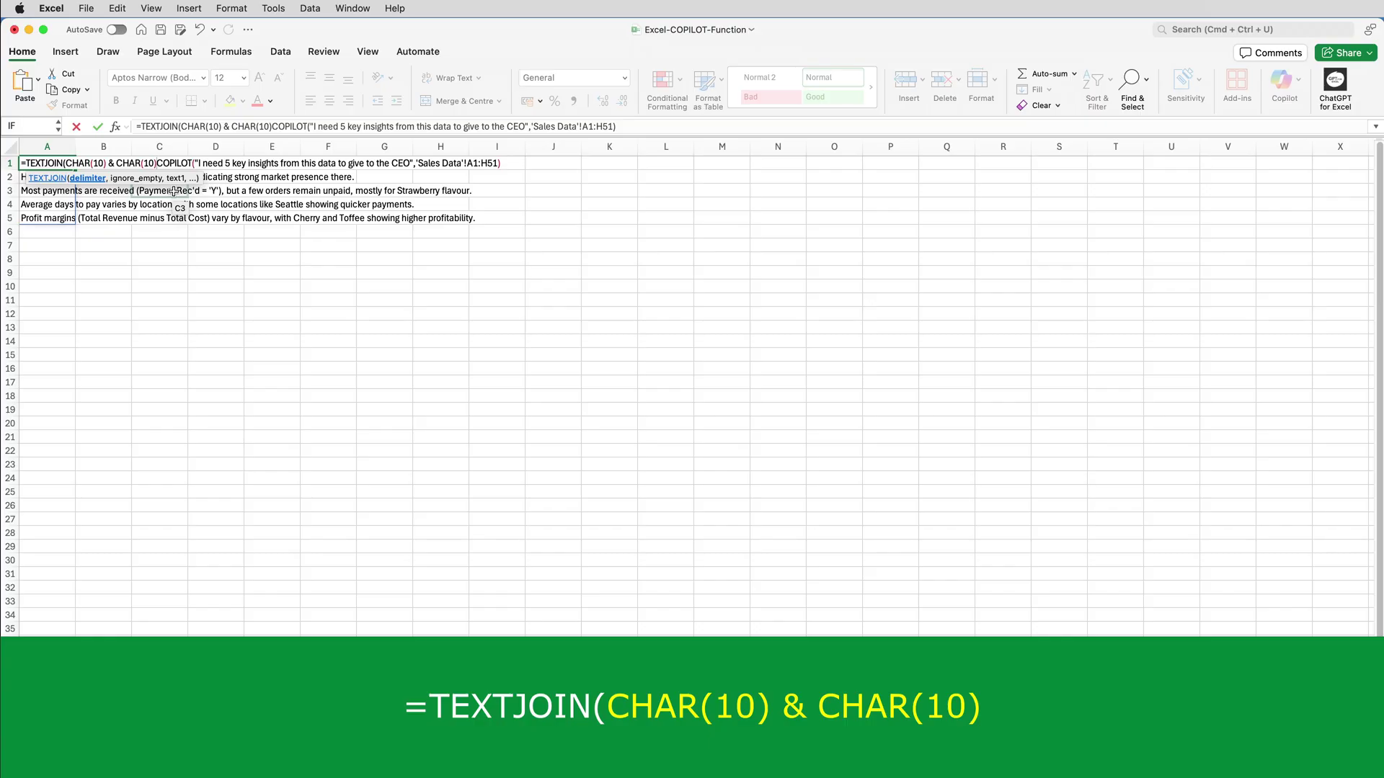
type(",")
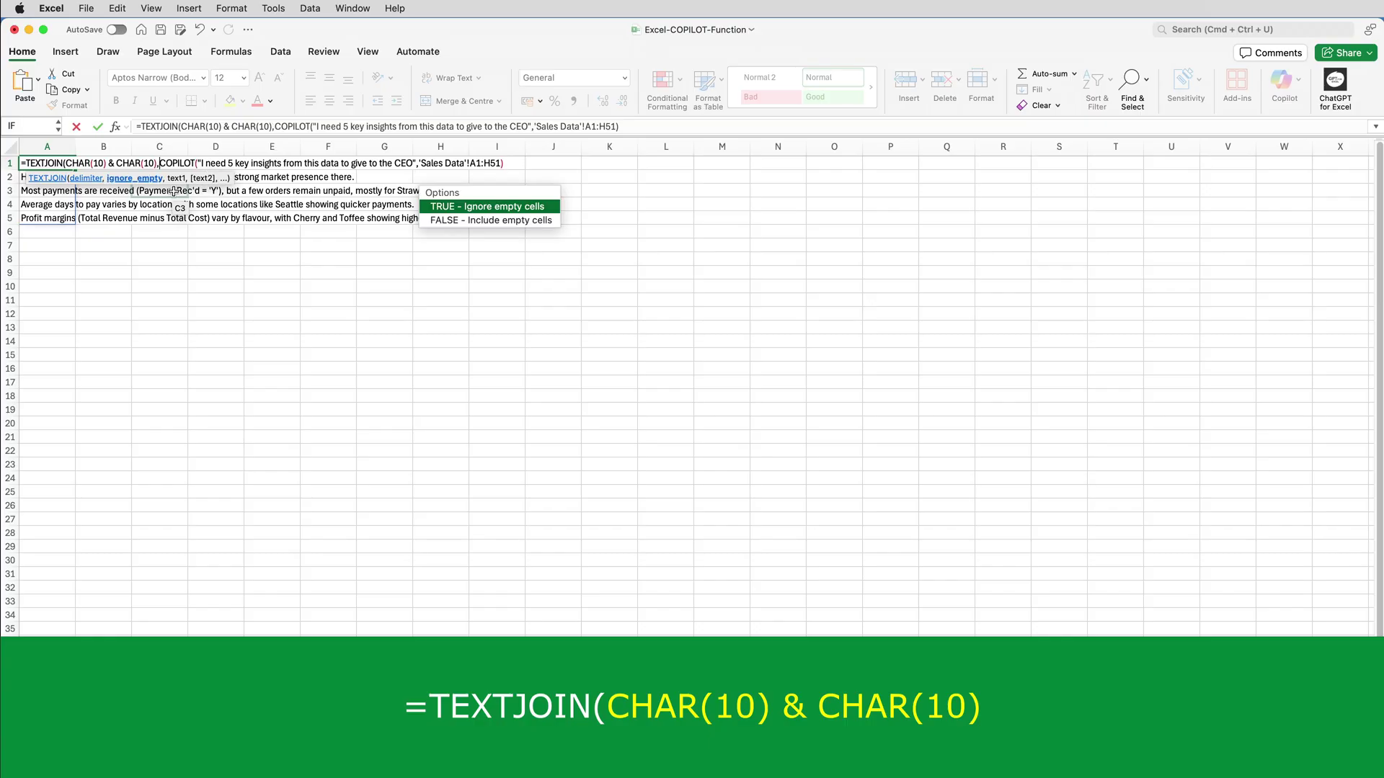
Set TEXTJOIN's ignore_empty argument to TRUE and add a comma between it and the COPILOT function
double_click(438, 212)
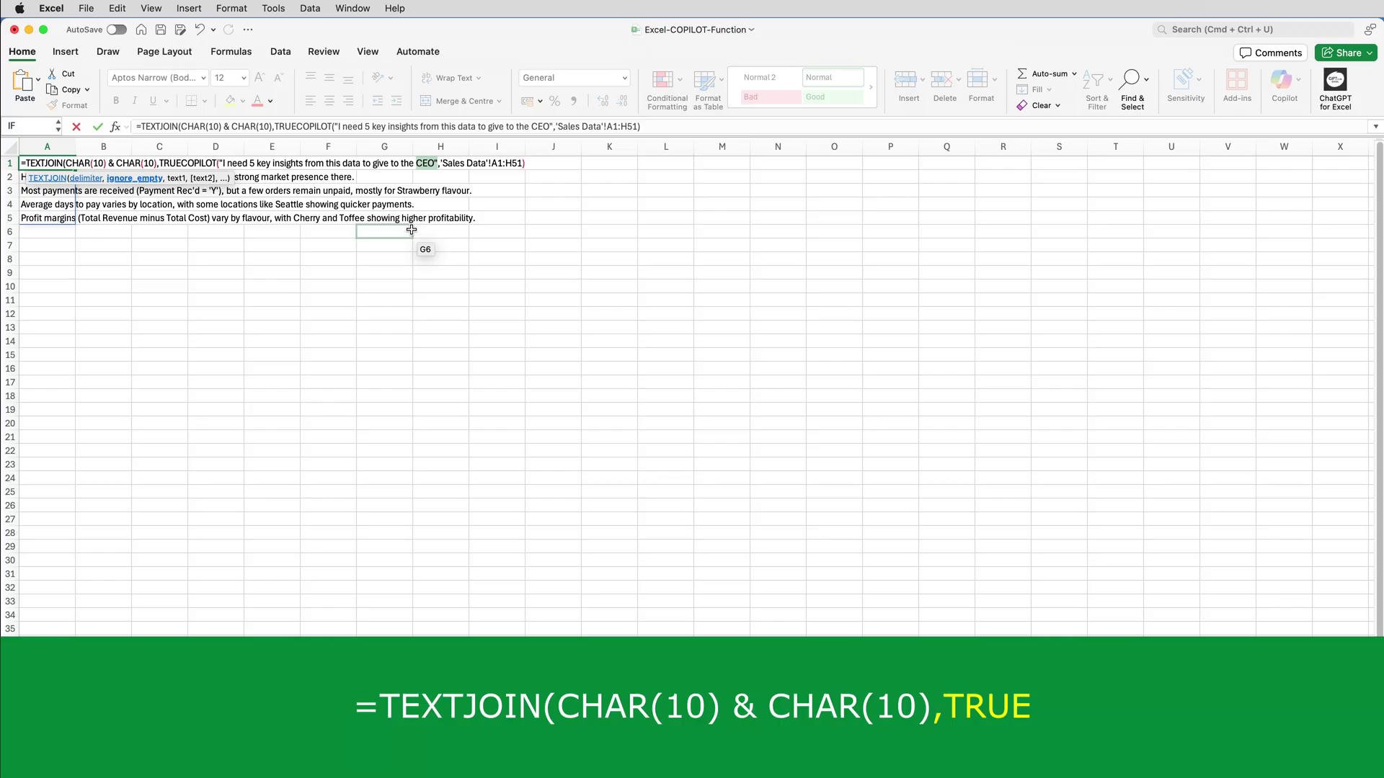
key("alt+Left")
key("alt+Left")
key("alt+Left")
key("alt+Left")
key("alt+Left")
key("alt+Left")
key("alt+Left")
key("alt+Left")
key("alt+Left")
key("alt+Left")
key("alt+Left")
key("alt+Left")
key("alt+Left")
key("alt+Left")
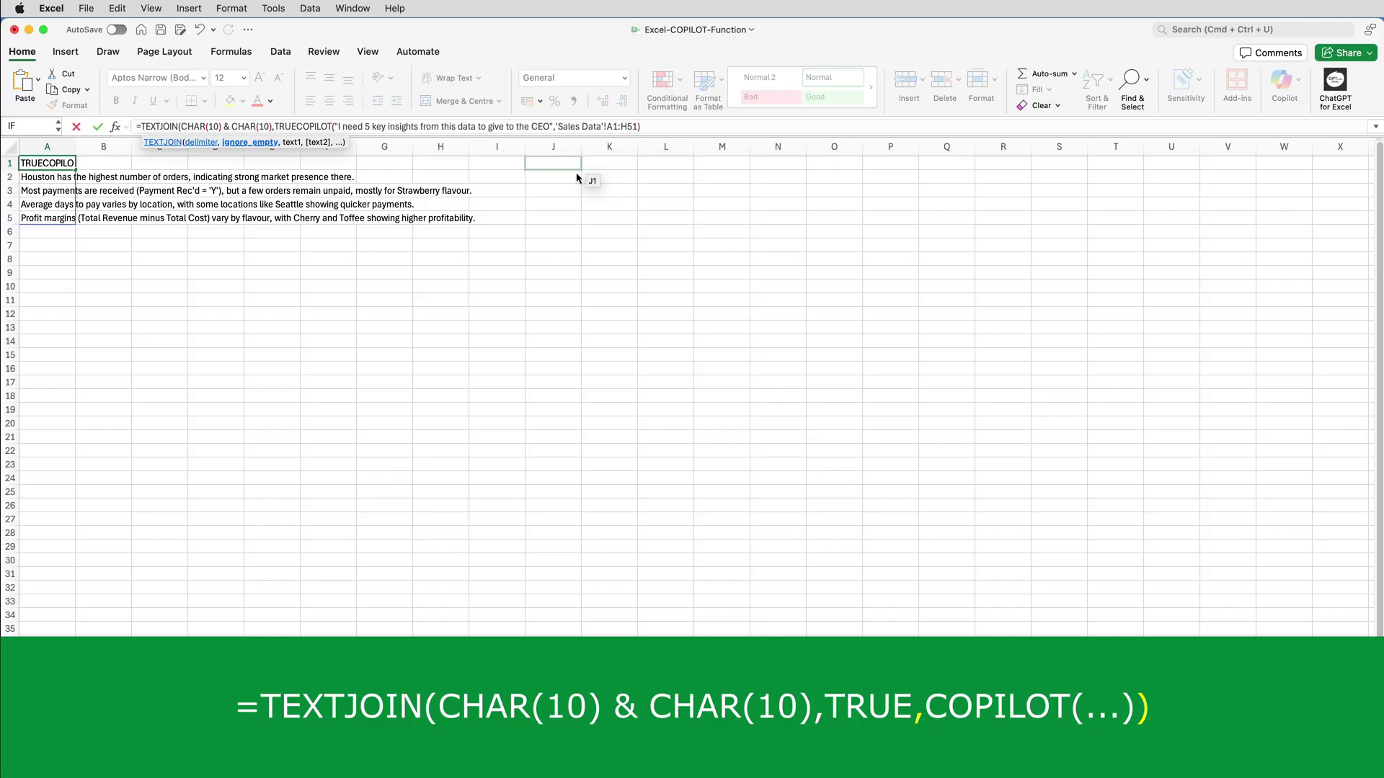
type(",")
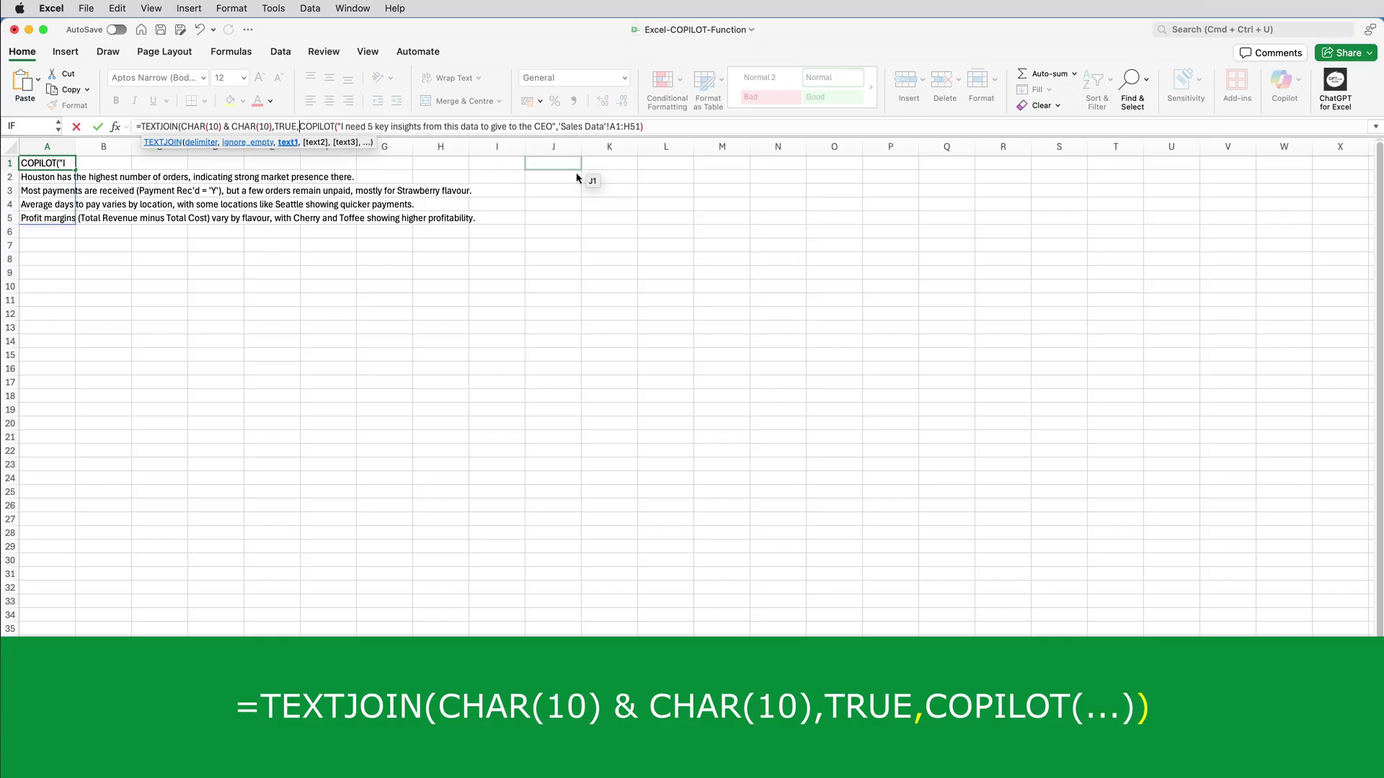
Add the closing parenthesis for TEXTJOIN at the end of the formula and commit it
left_click(652, 127)
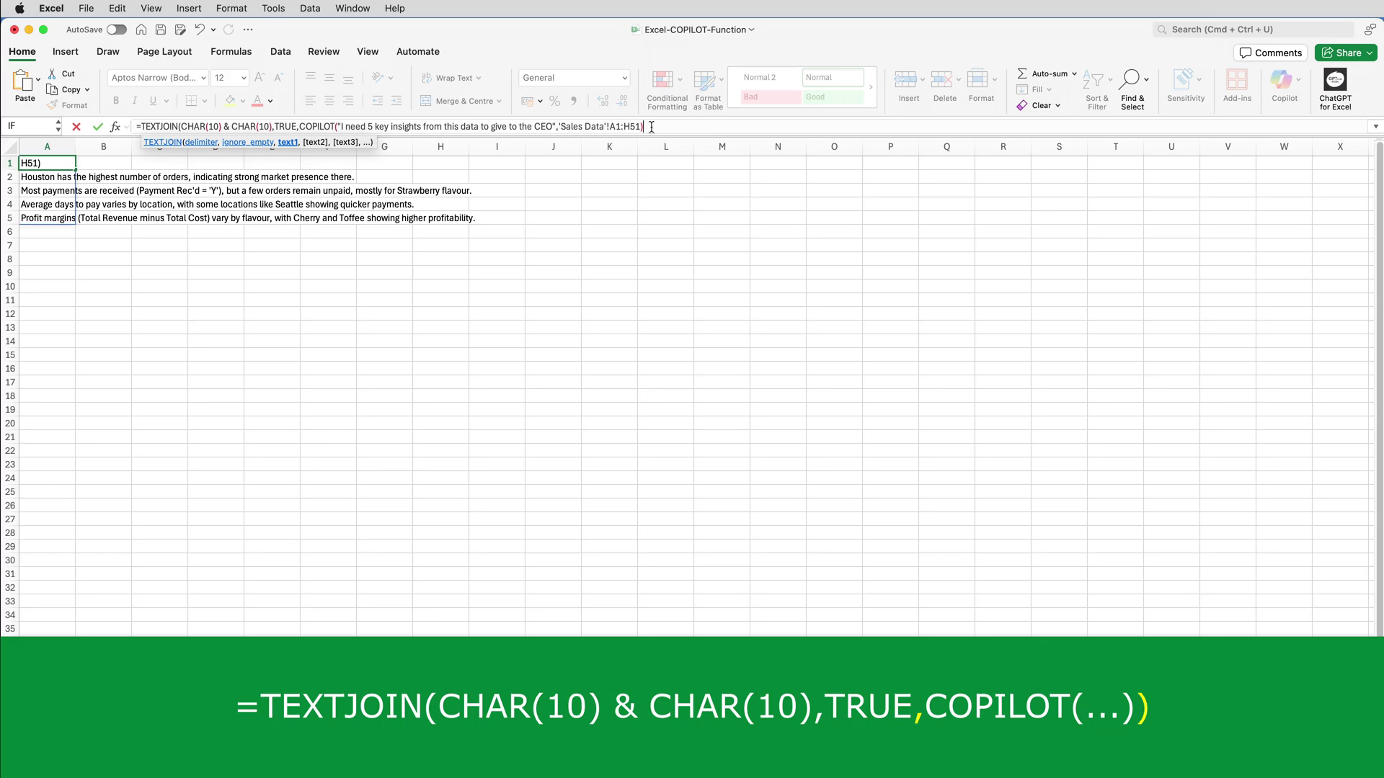
type(")")
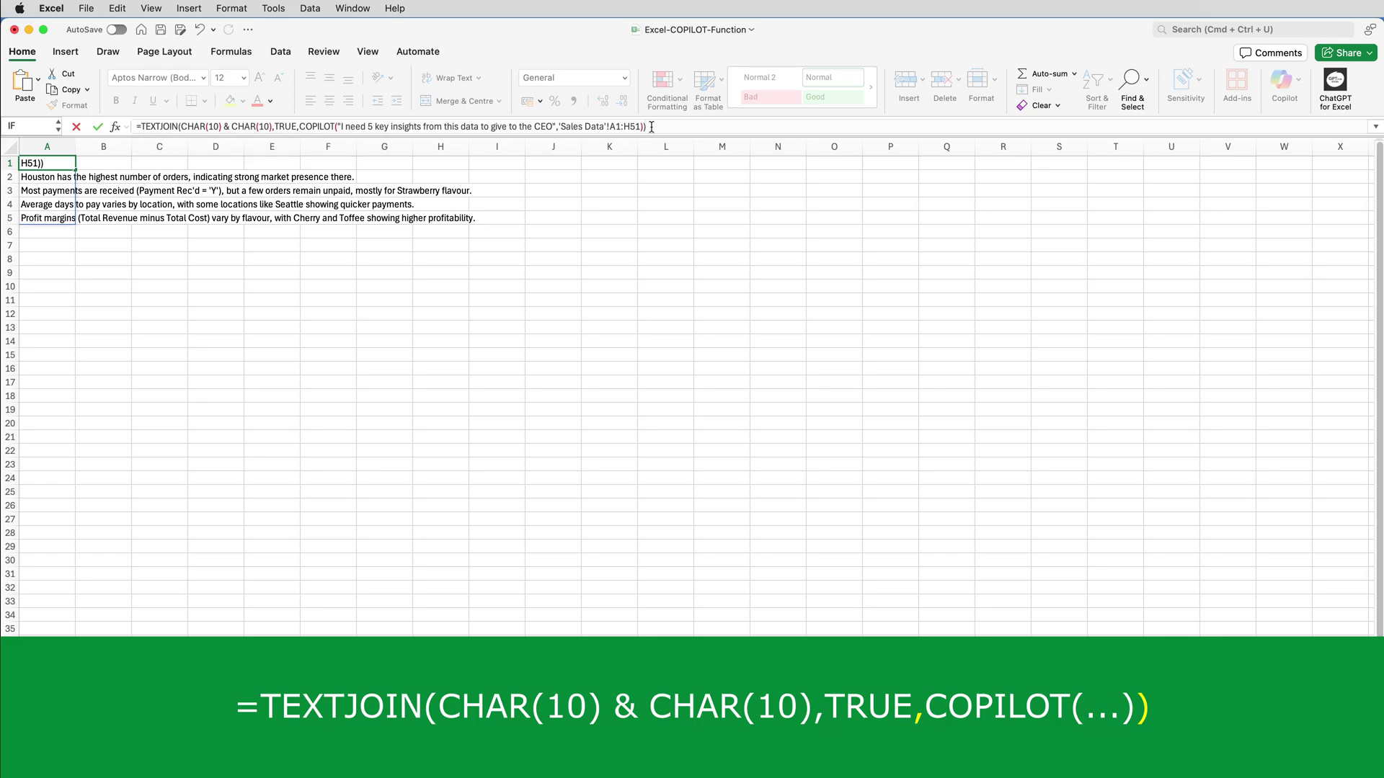
key("Return")
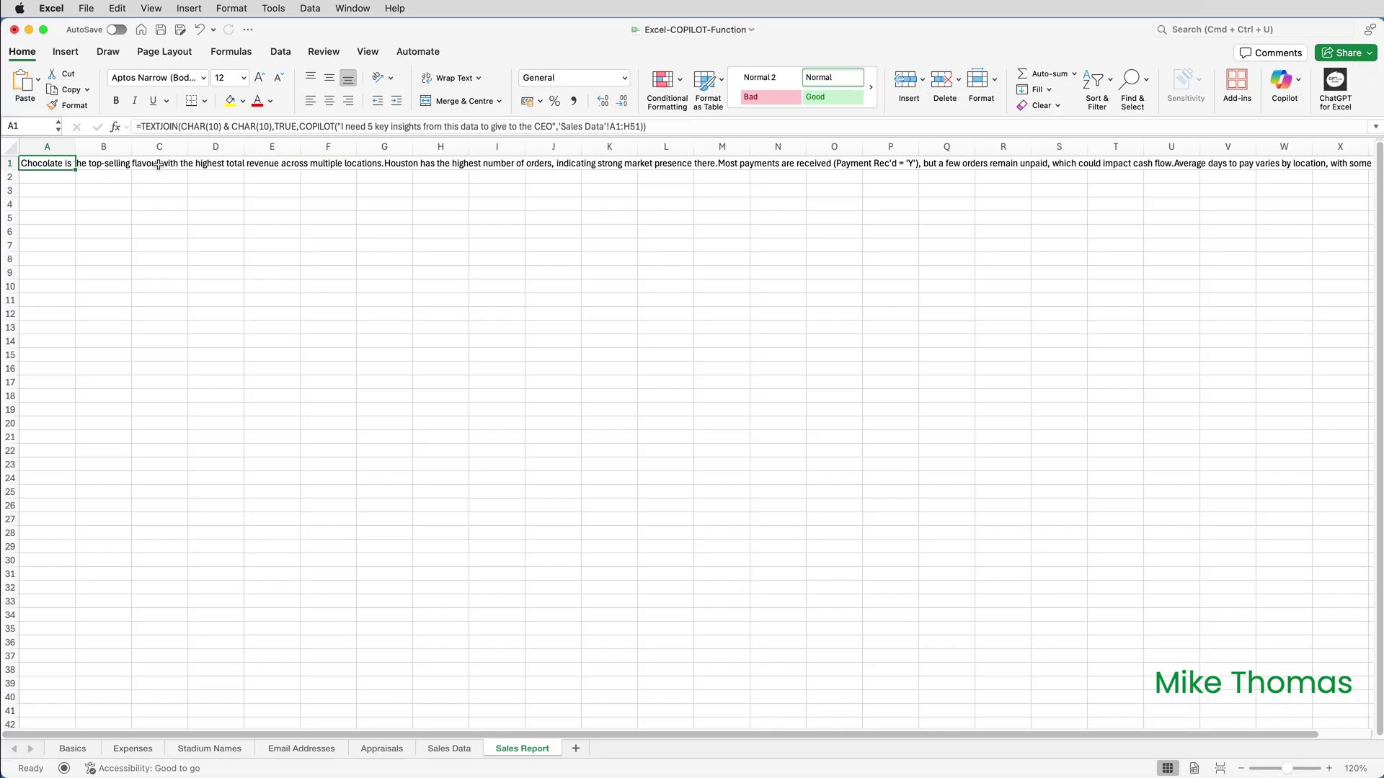
Widen column A, wrap the text in A1 and increase row 1's height until all five insights fit
left_click_drag(76, 151, 501, 150)
left_click_drag(14, 169, 19, 248)
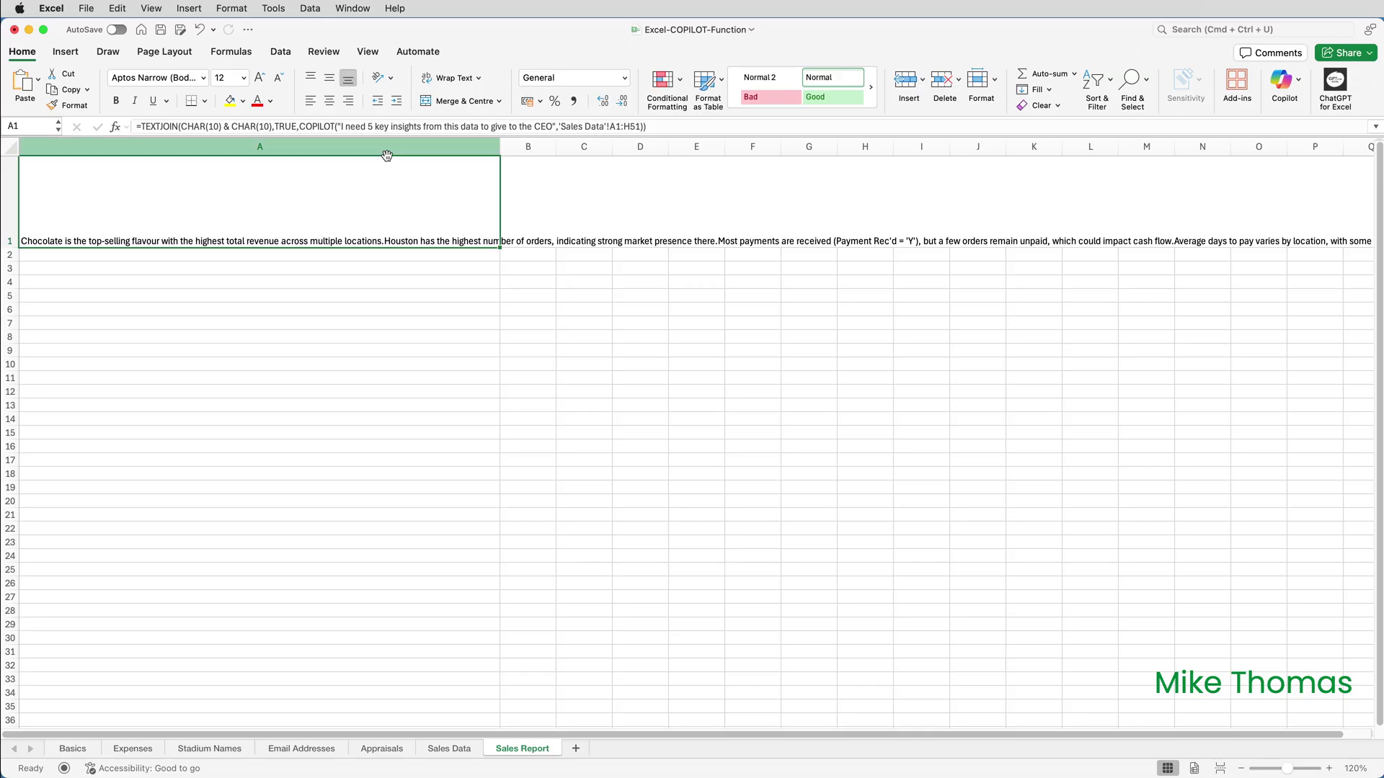
left_click(454, 82)
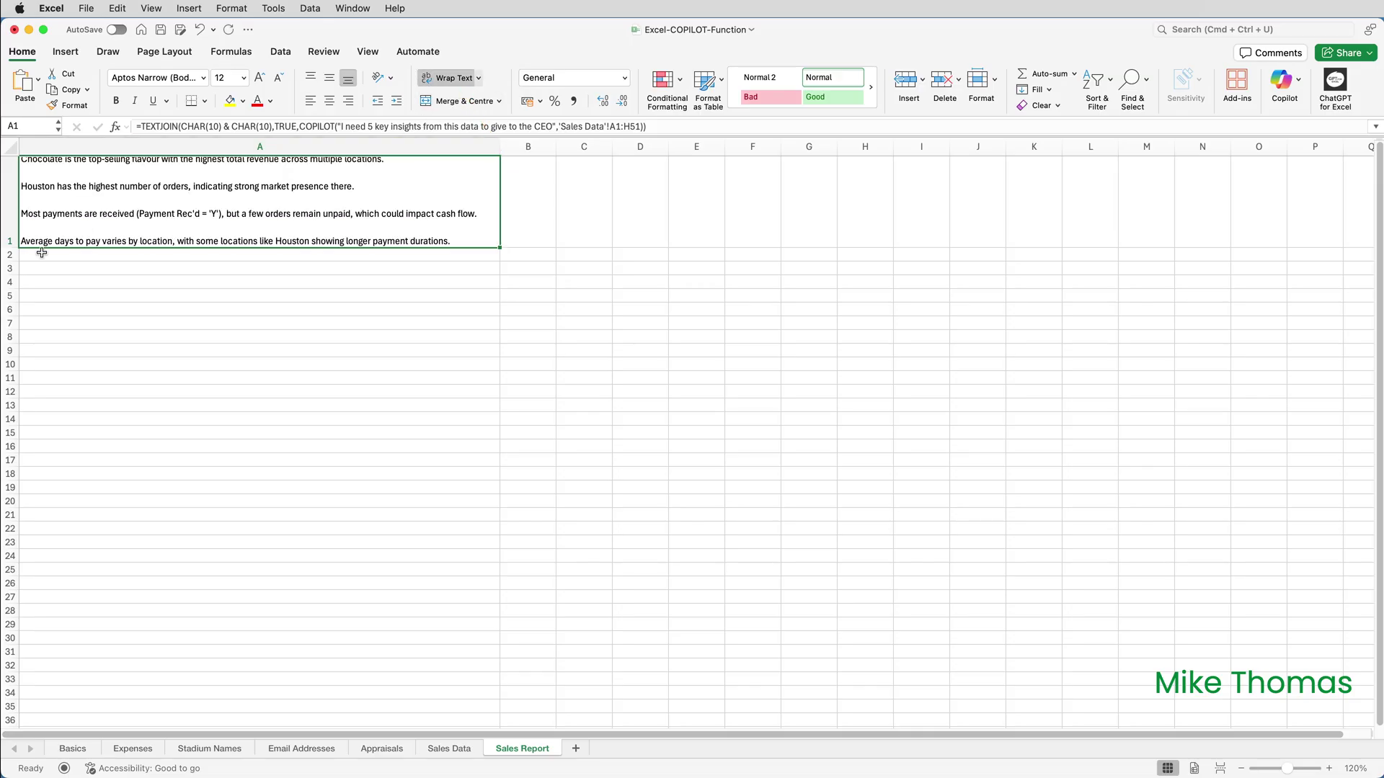
left_click_drag(10, 245, 10, 294)
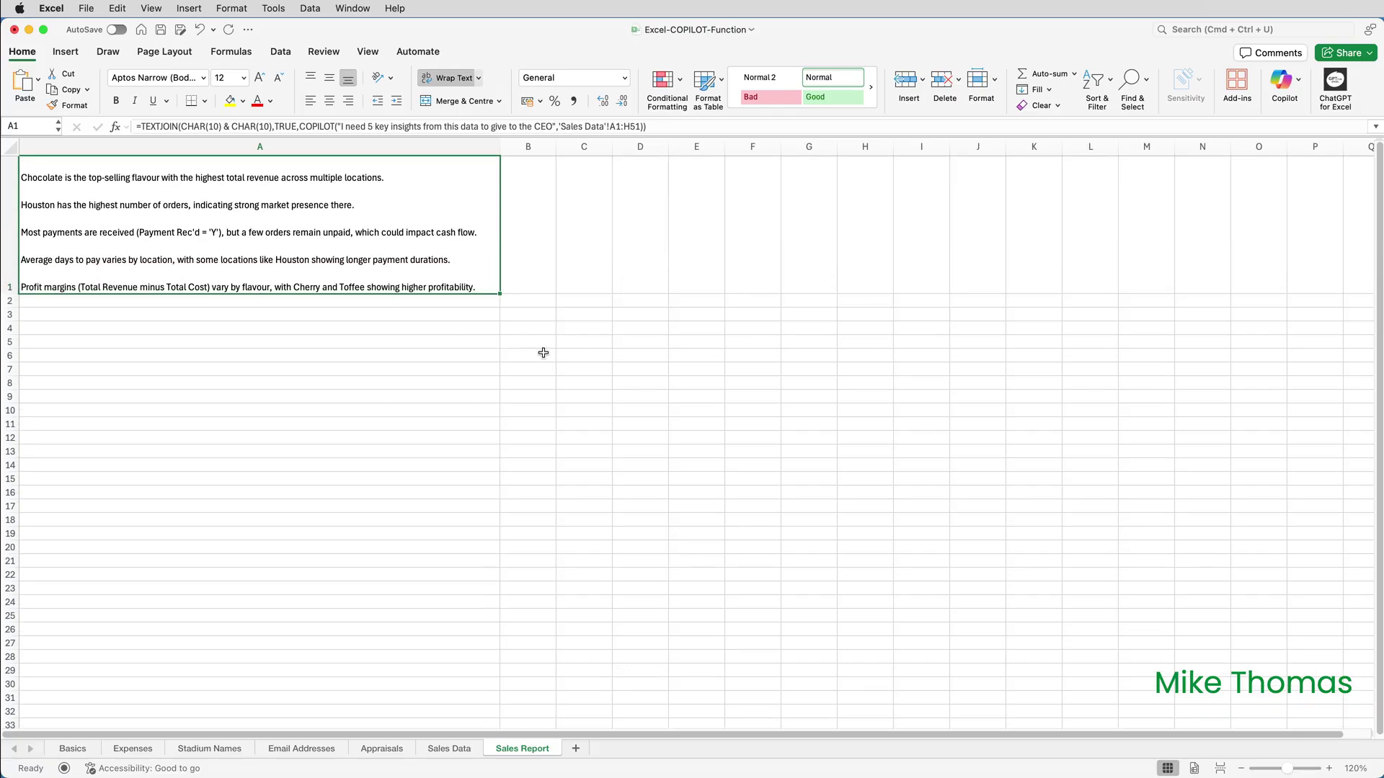